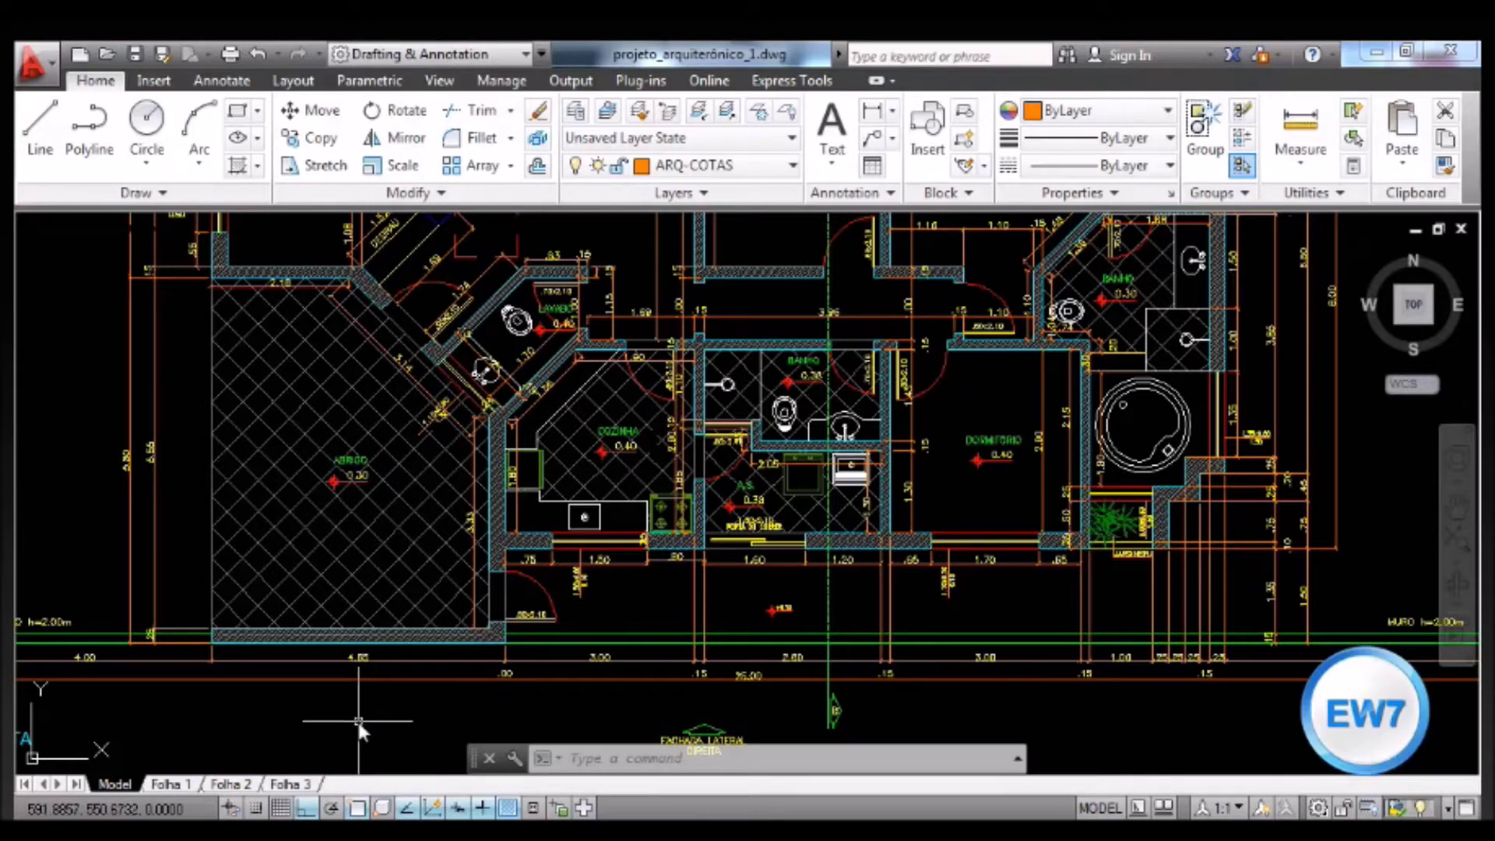
Inspect the existing room hatch, then bring the m2a12.dwg bathroom plan to the front.
{"action": "left_click", "coordinate": [378, 511]}
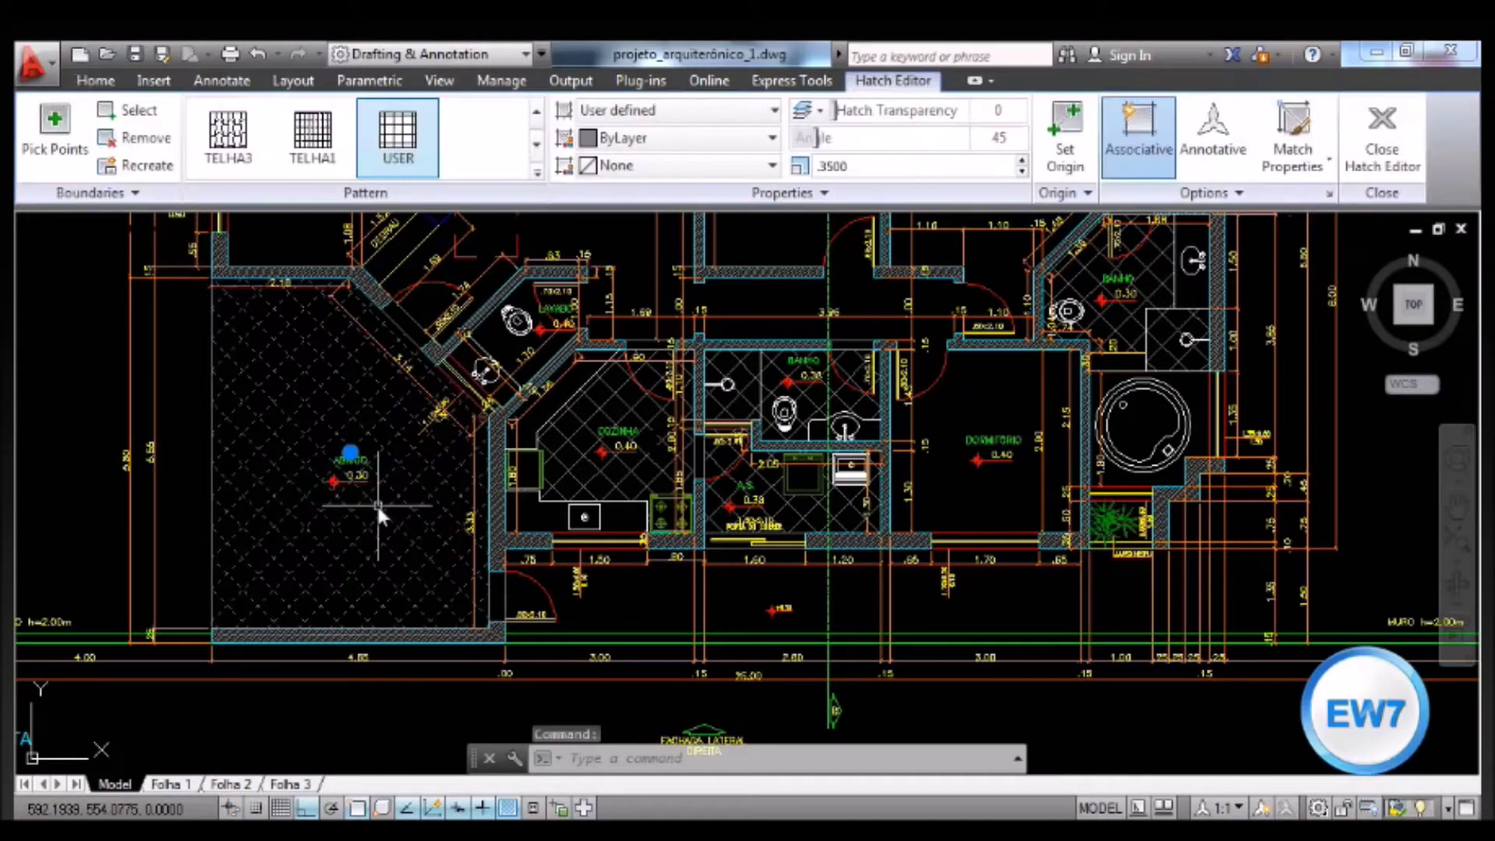
{"action": "key", "text": "Escape"}
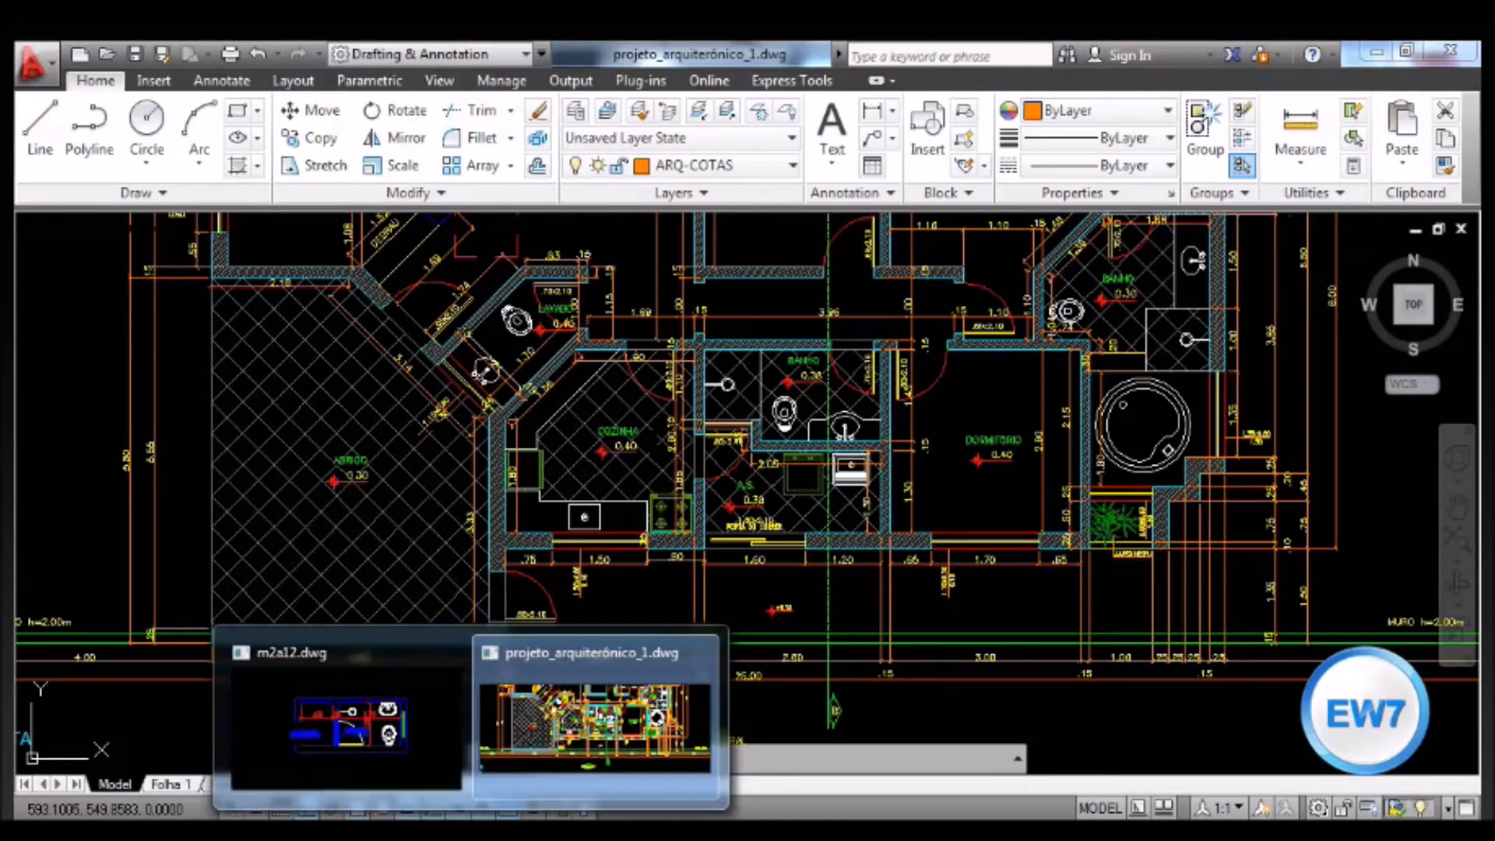
{"action": "left_click", "coordinate": [417, 717]}
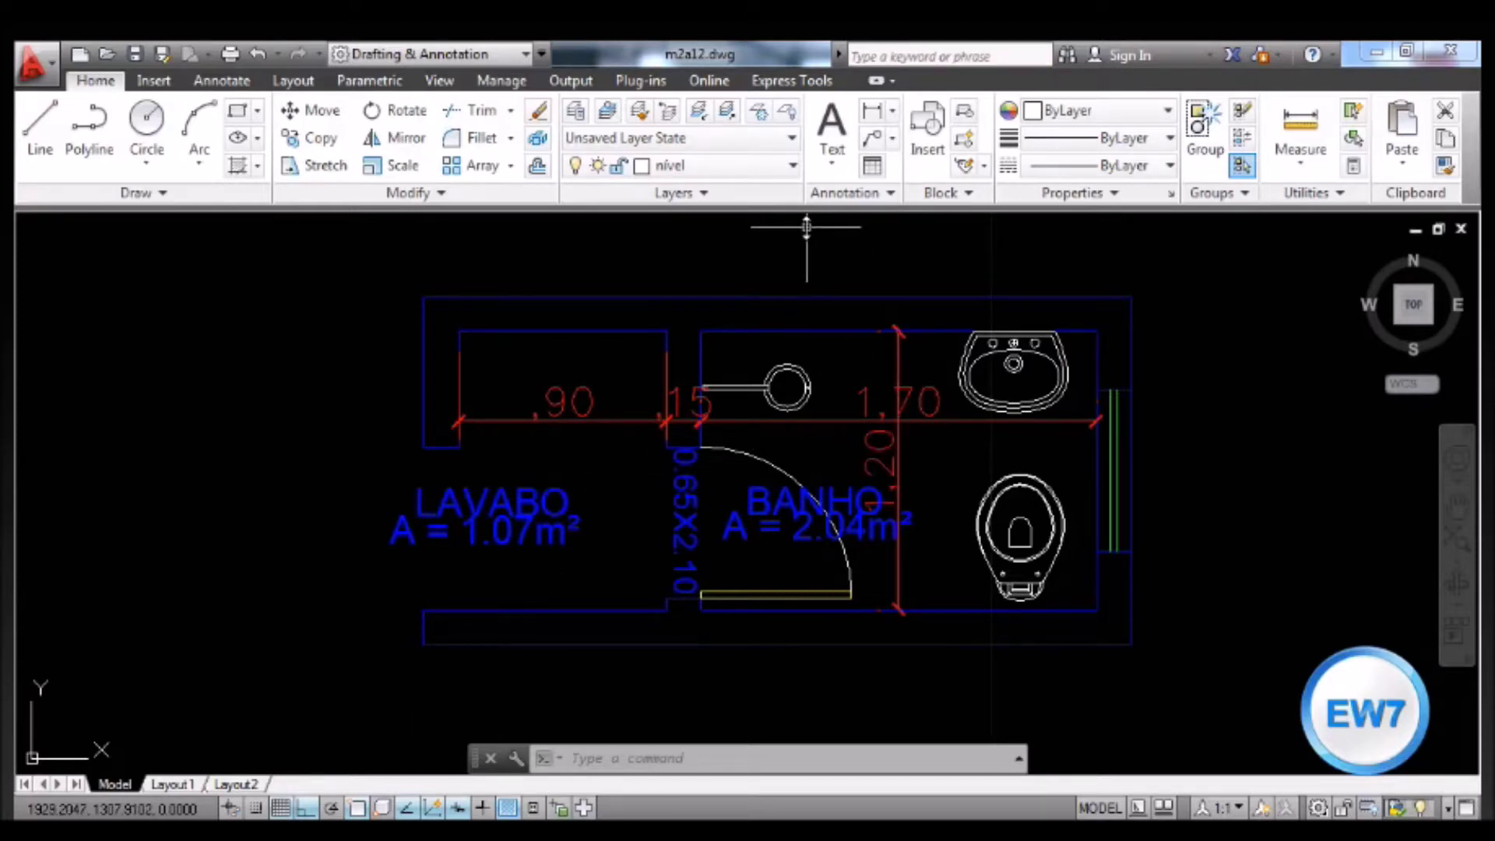
{"action": "left_click", "coordinate": [791, 165]}
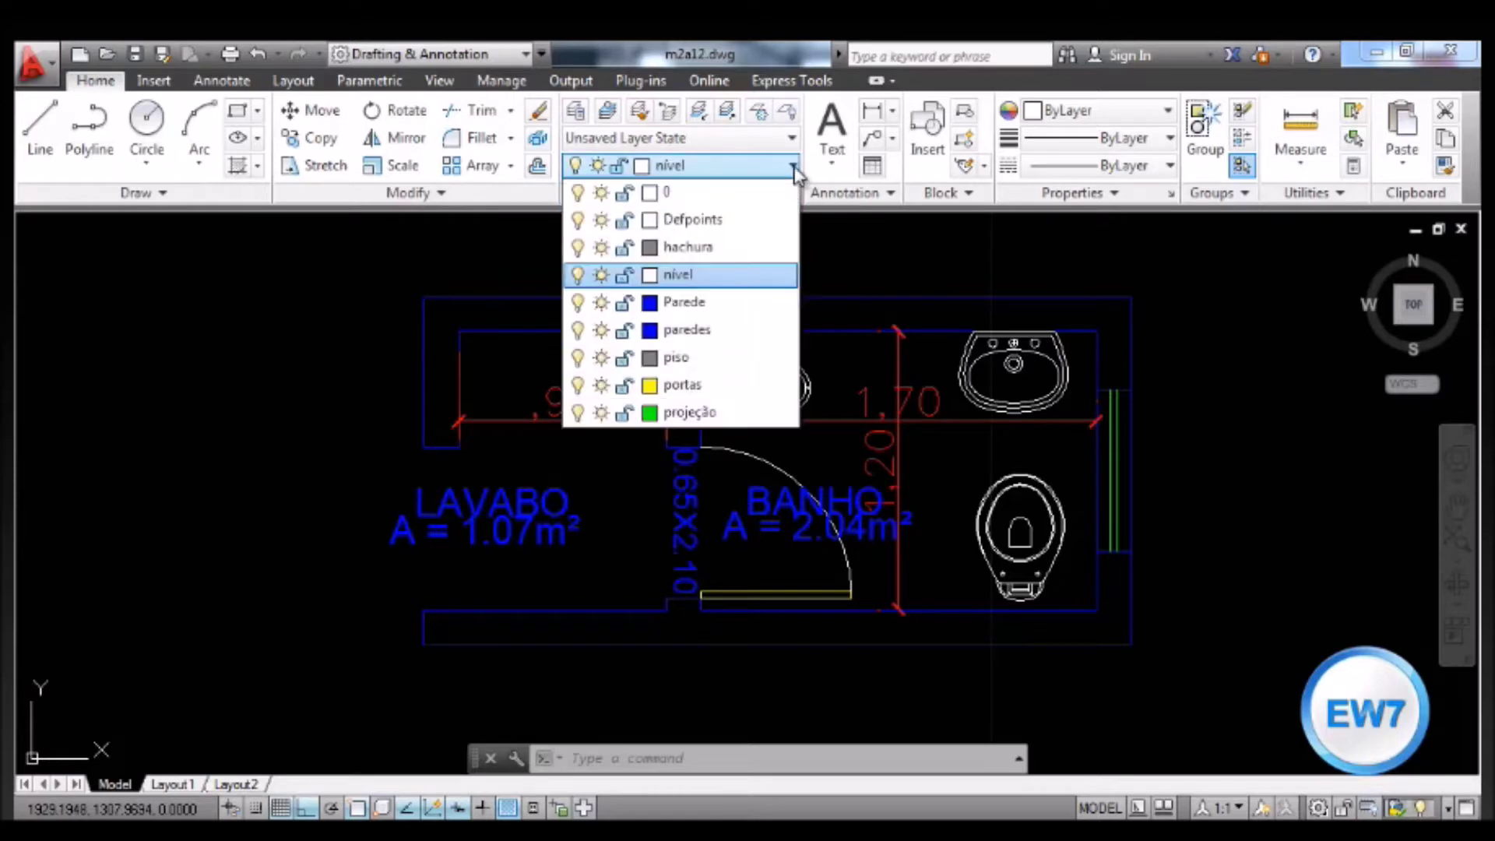
Make piso the current layer and draw a line closing the bathroom doorway.
{"action": "left_click", "coordinate": [676, 358]}
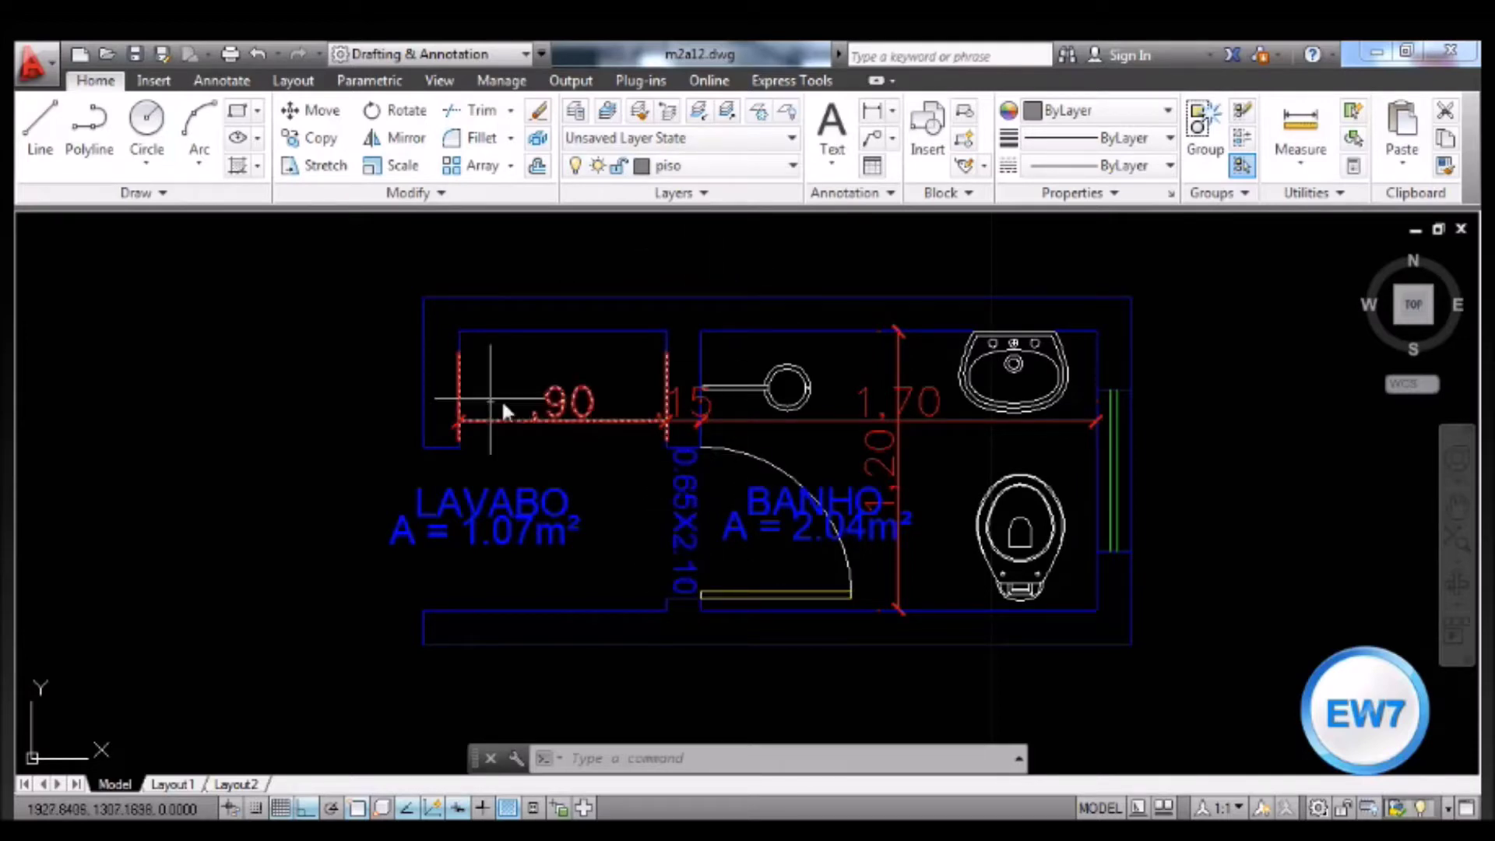
{"action": "left_click", "coordinate": [40, 129]}
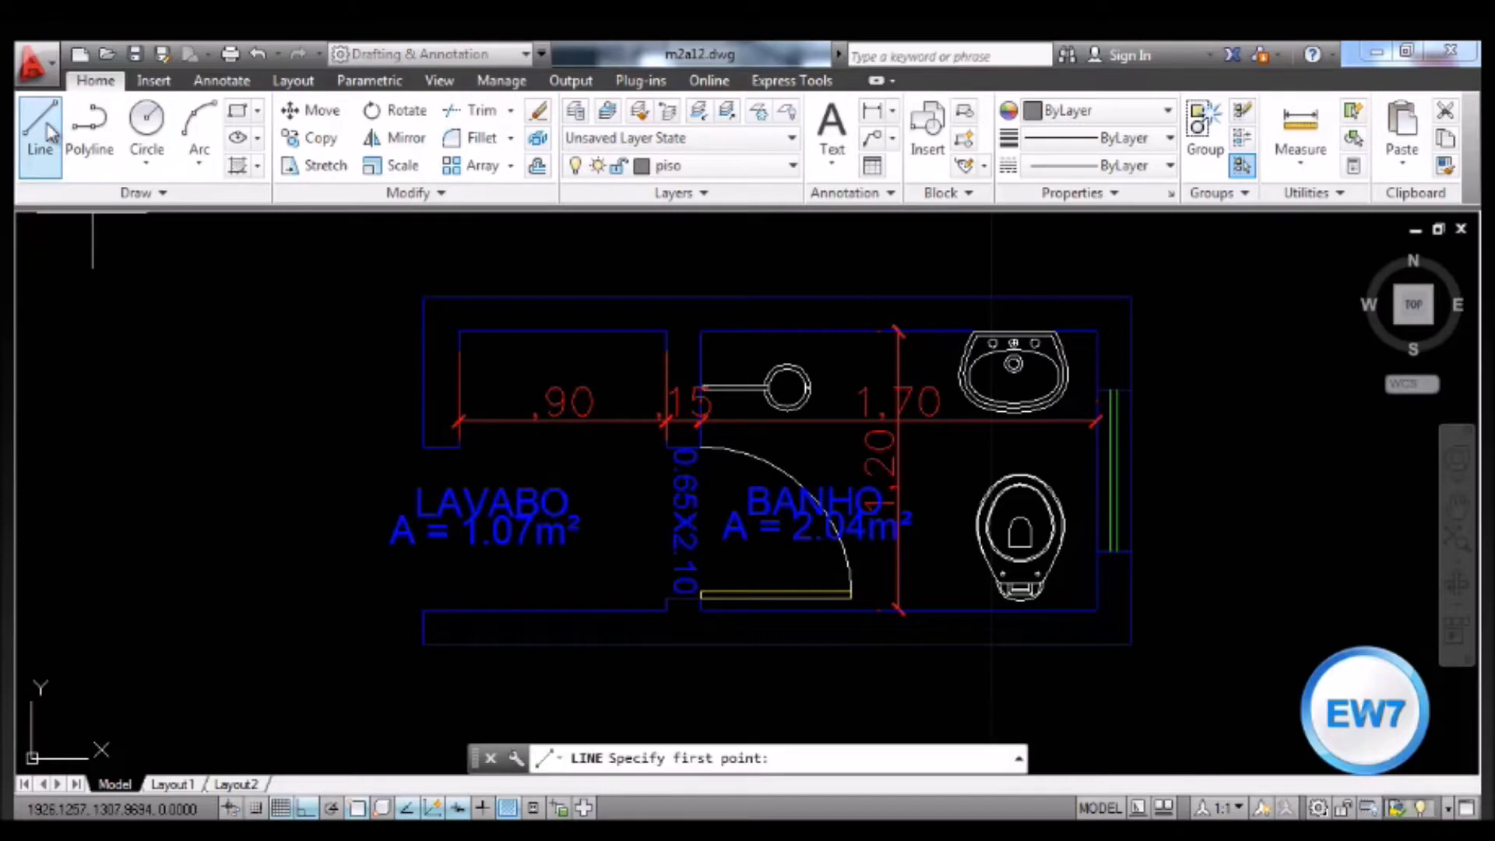
{"action": "left_click", "coordinate": [703, 600]}
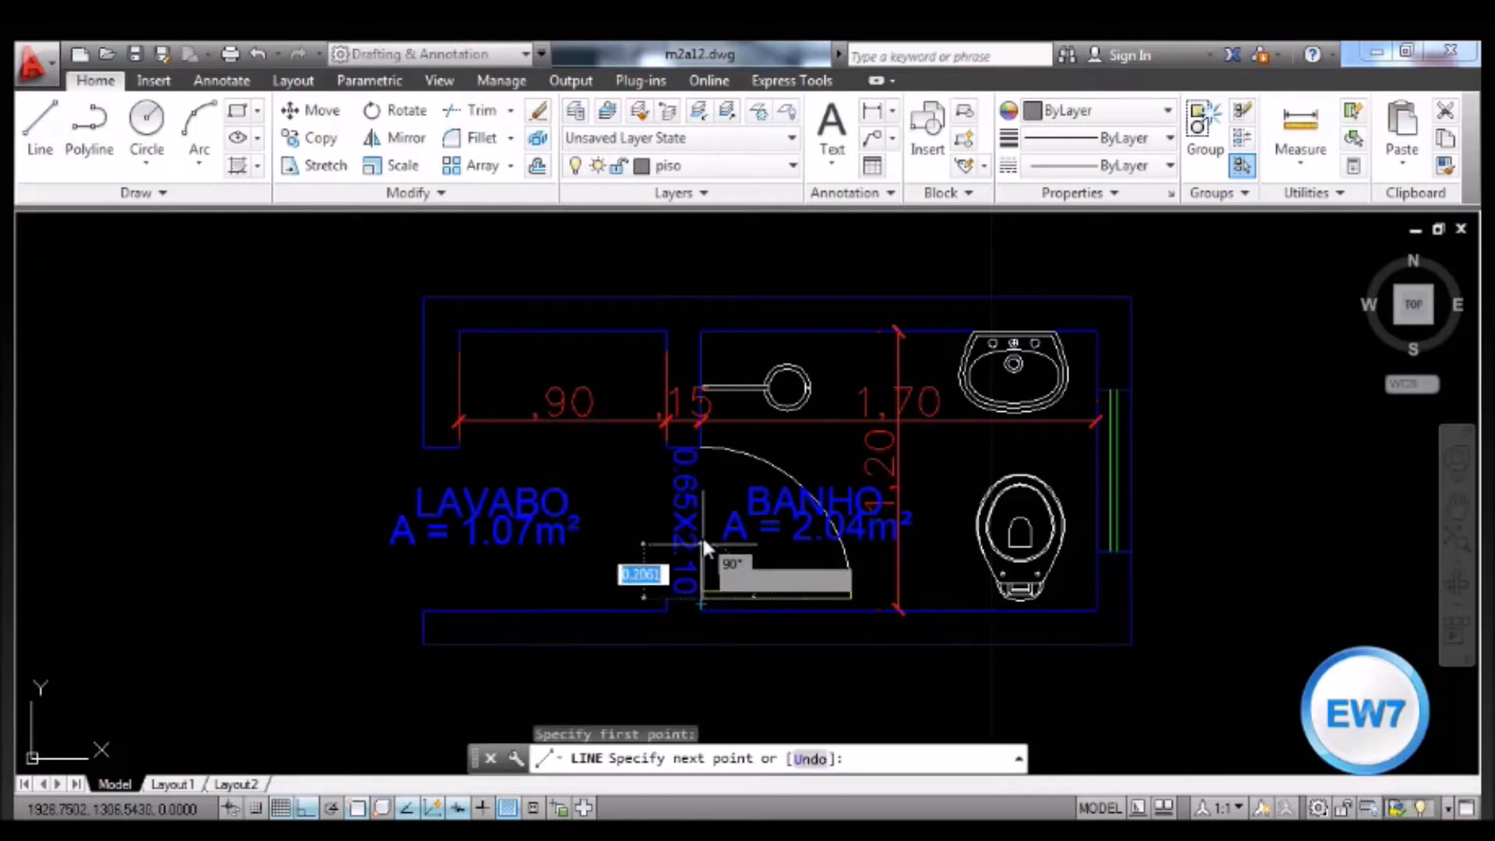
{"action": "left_click", "coordinate": [703, 448]}
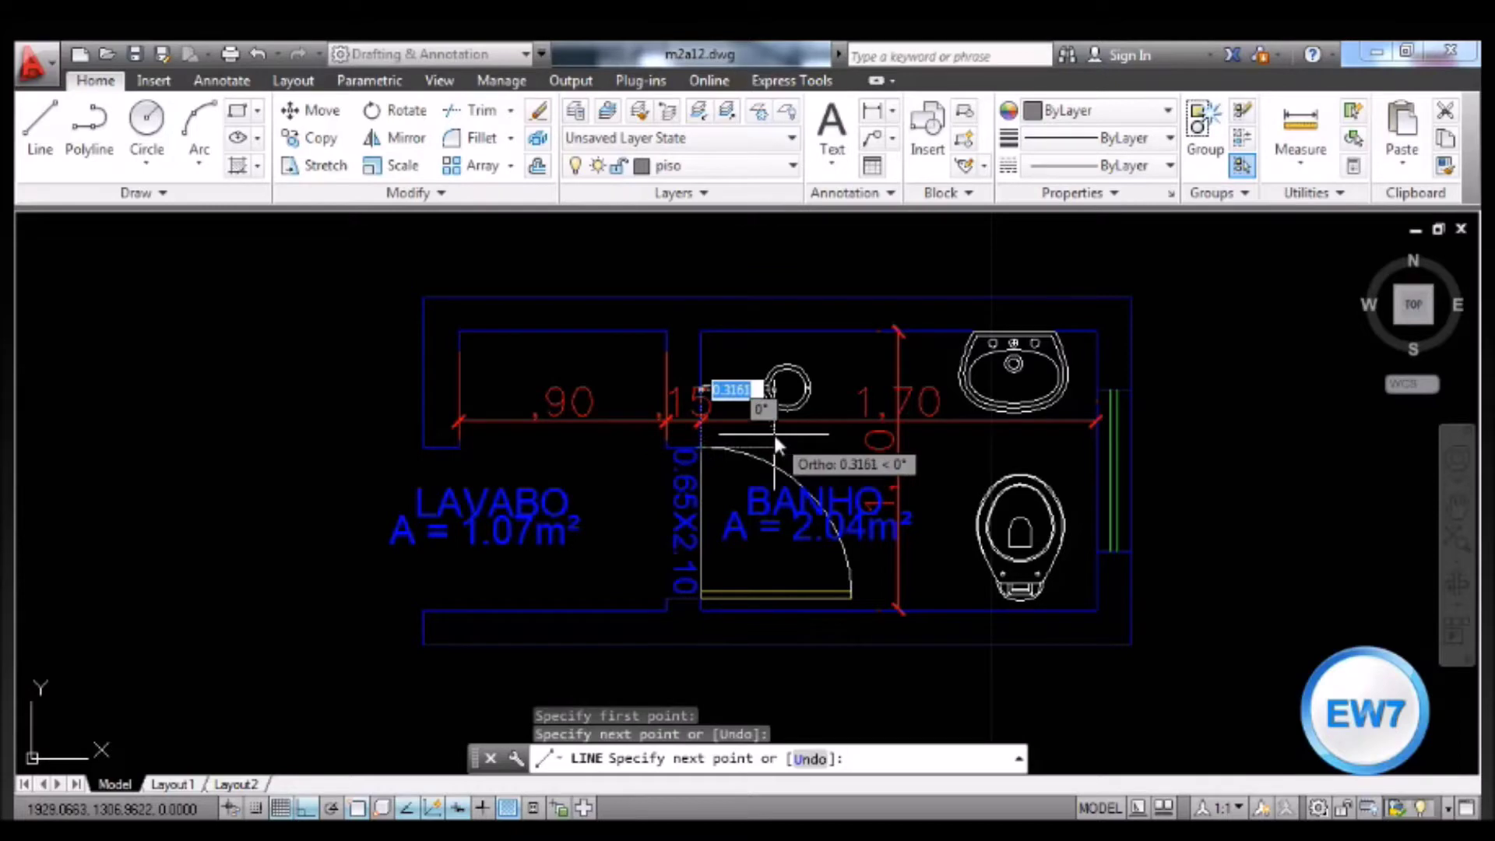
{"action": "key", "text": "Escape"}
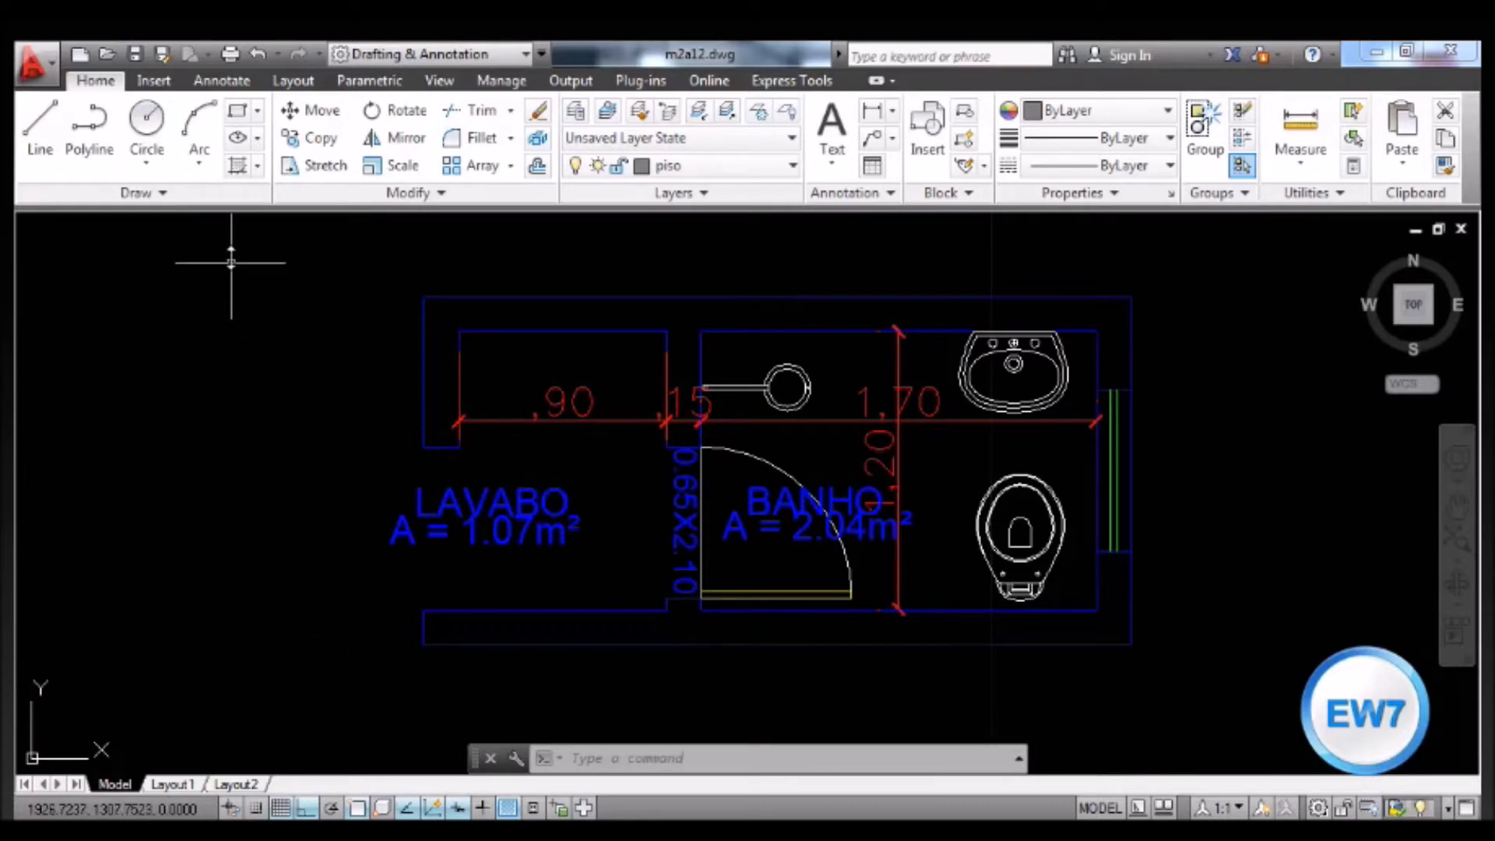
{"action": "left_click", "coordinate": [237, 165]}
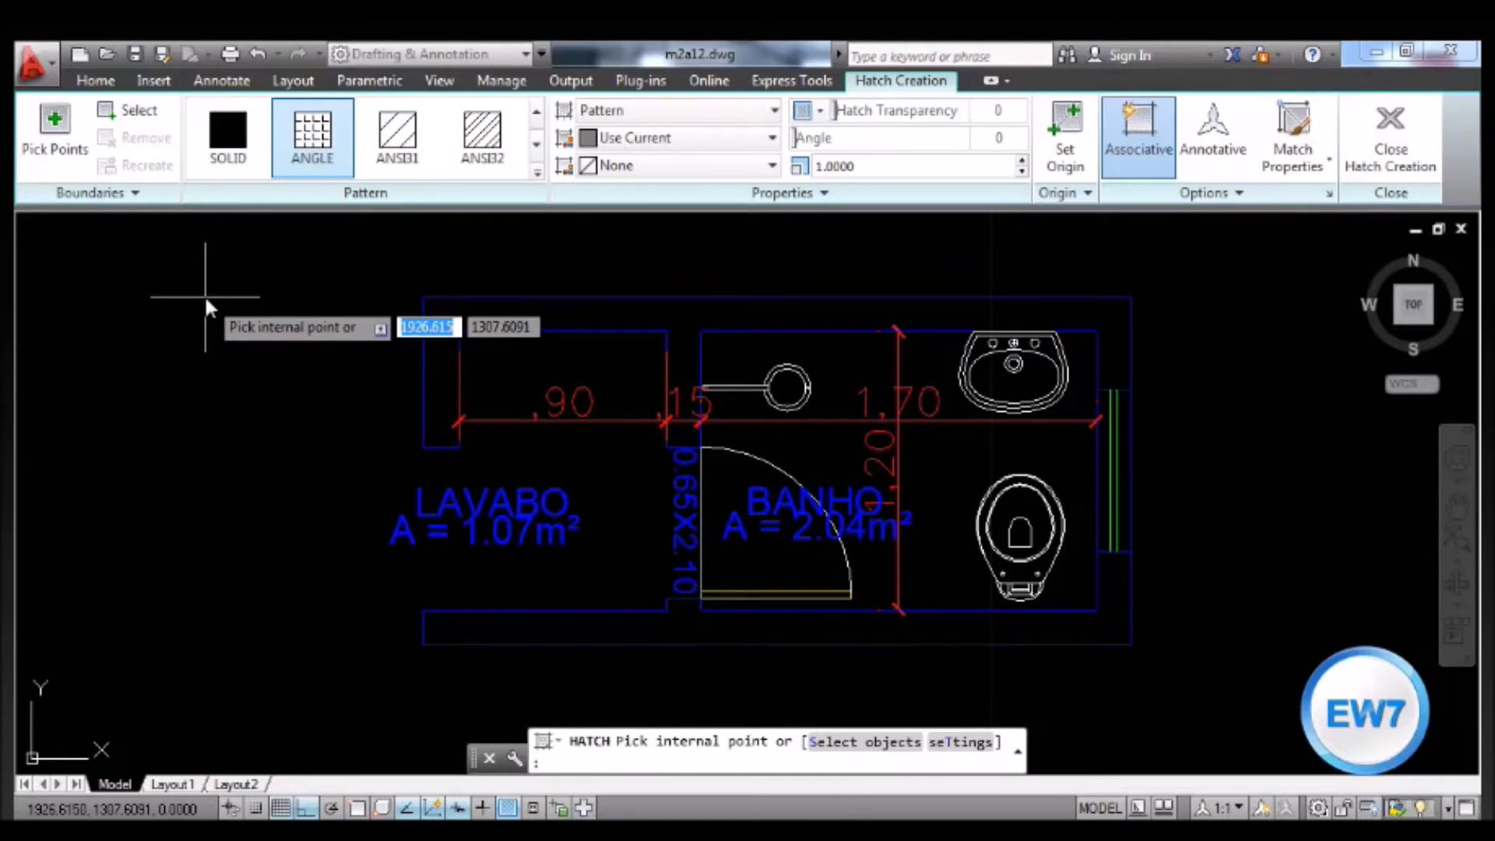
Open the full Hatch and Gradient settings dialog and reposition it fully into view.
{"action": "key", "text": "Down"}
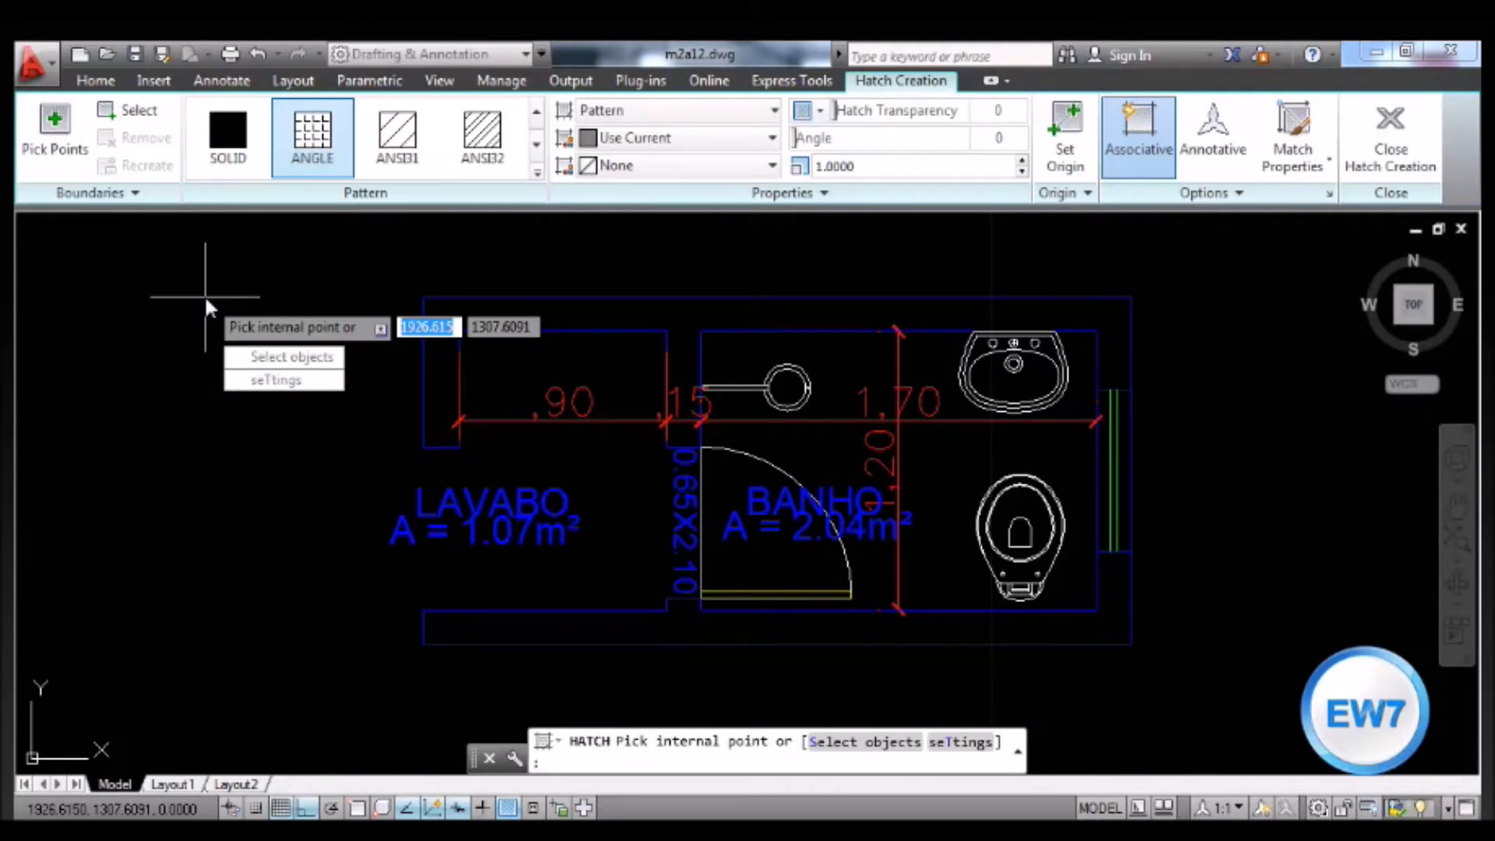
{"action": "left_click", "coordinate": [277, 380]}
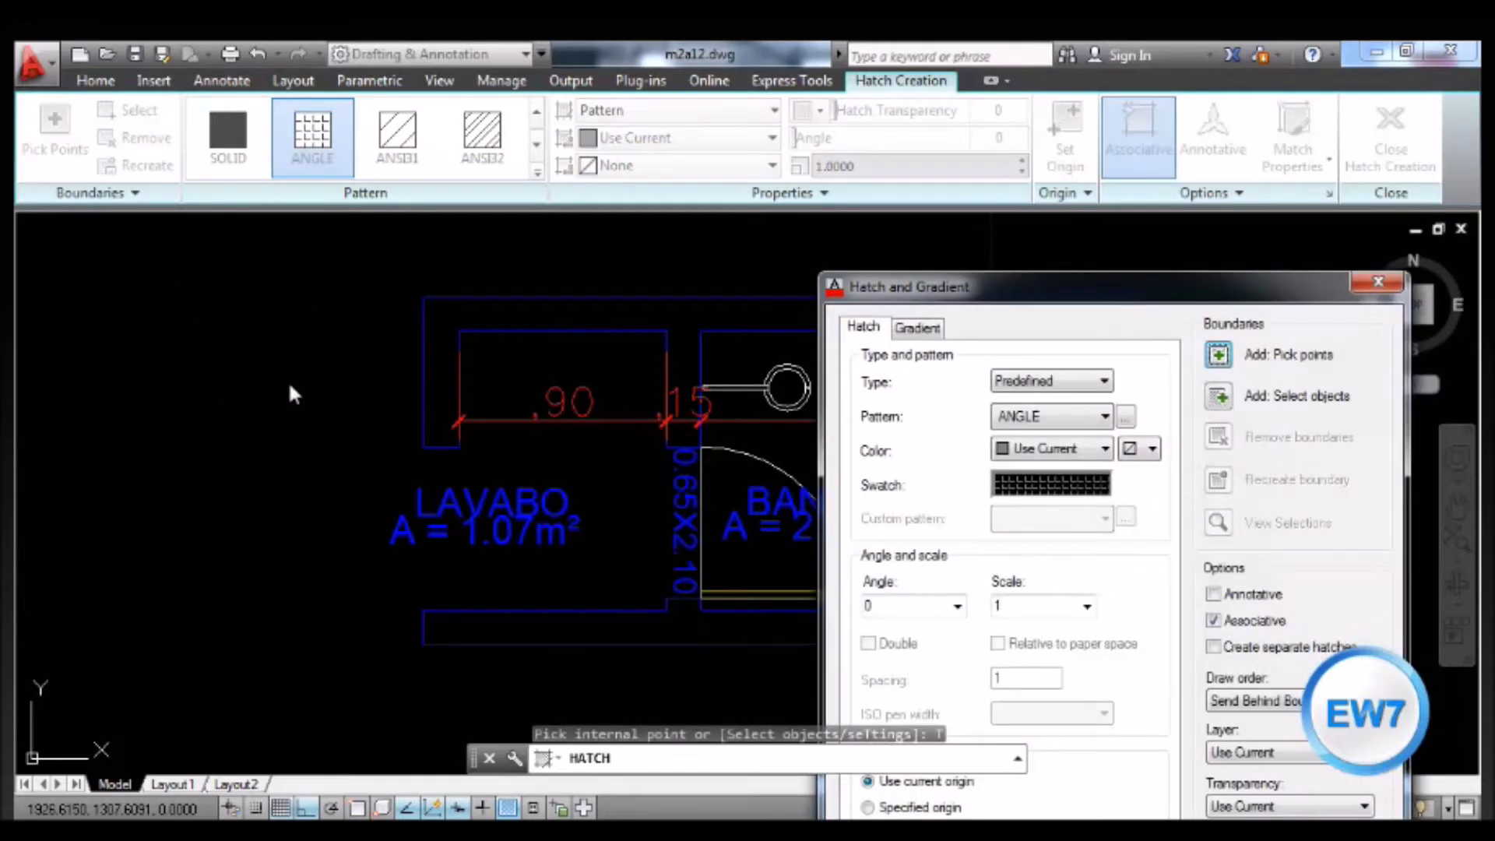
{"action": "left_click_drag", "start_coordinate": [1038, 299], "coordinate": [691, 166]}
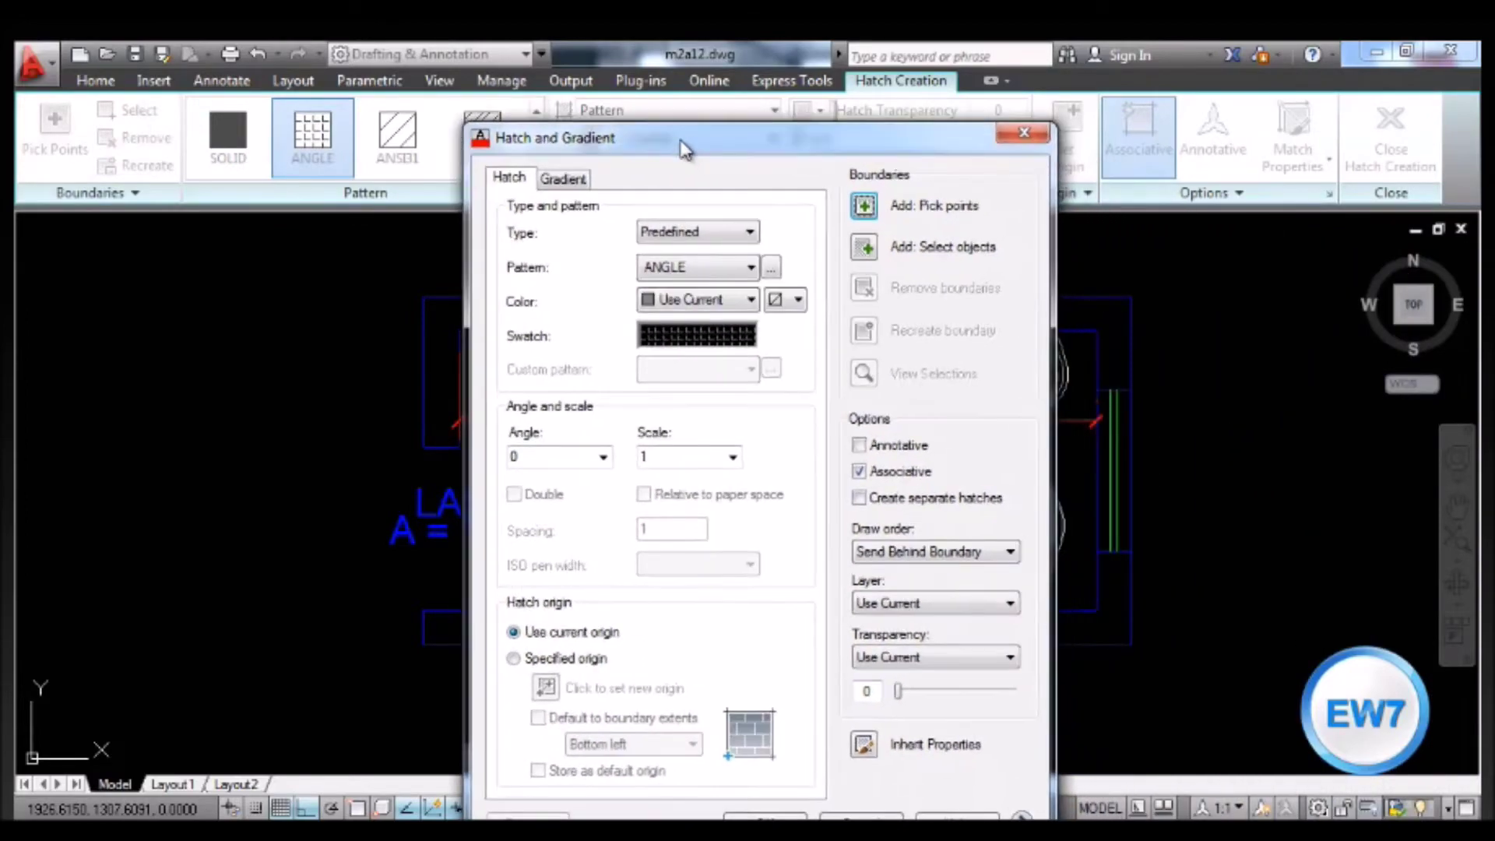
{"action": "left_click_drag", "start_coordinate": [691, 167], "coordinate": [678, 107]}
{"action": "left_click", "coordinate": [745, 189]}
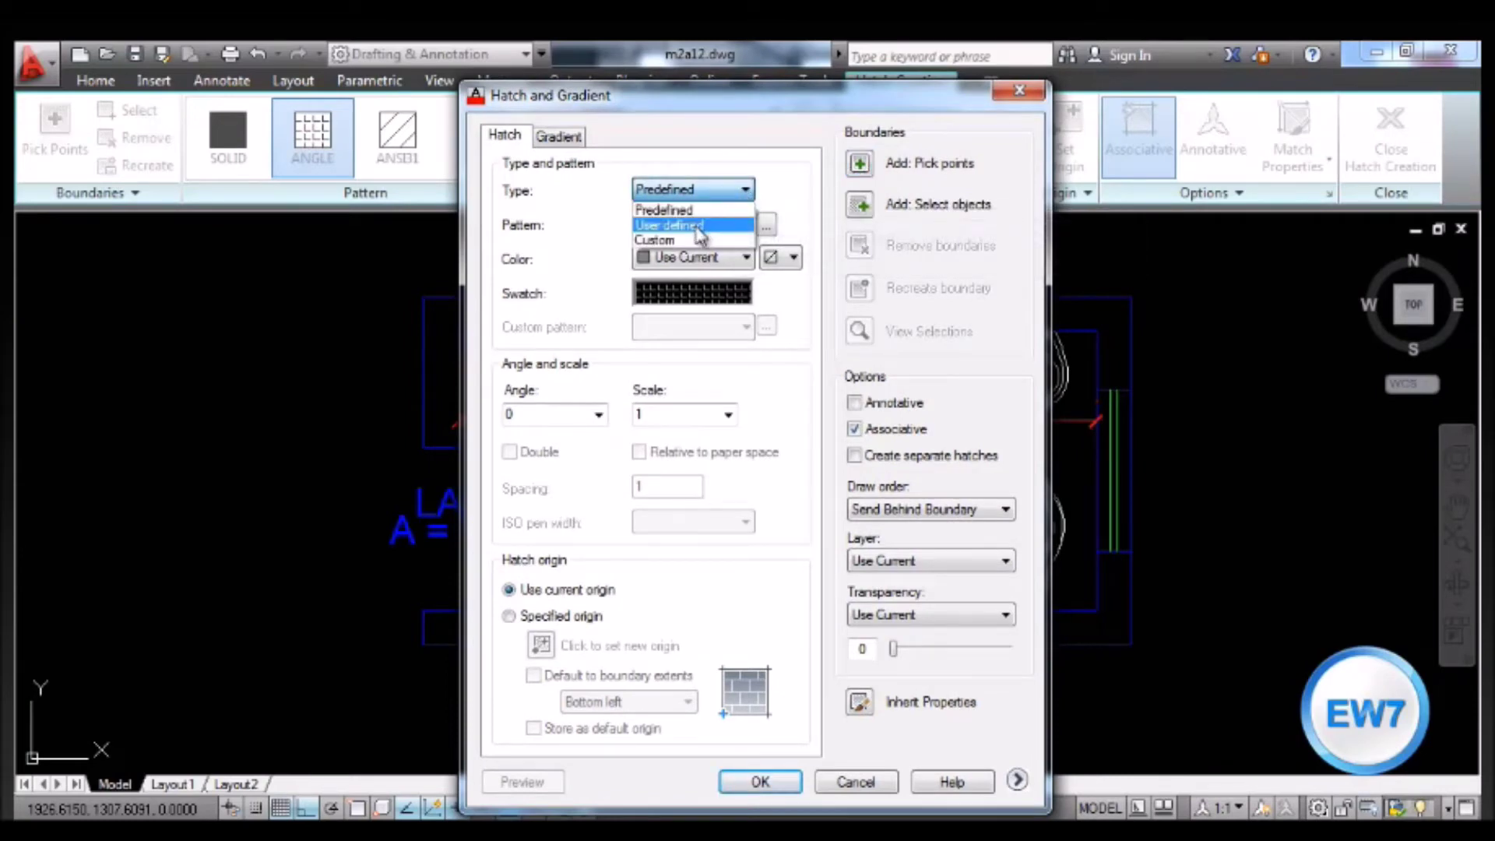
{"action": "left_click", "coordinate": [699, 226]}
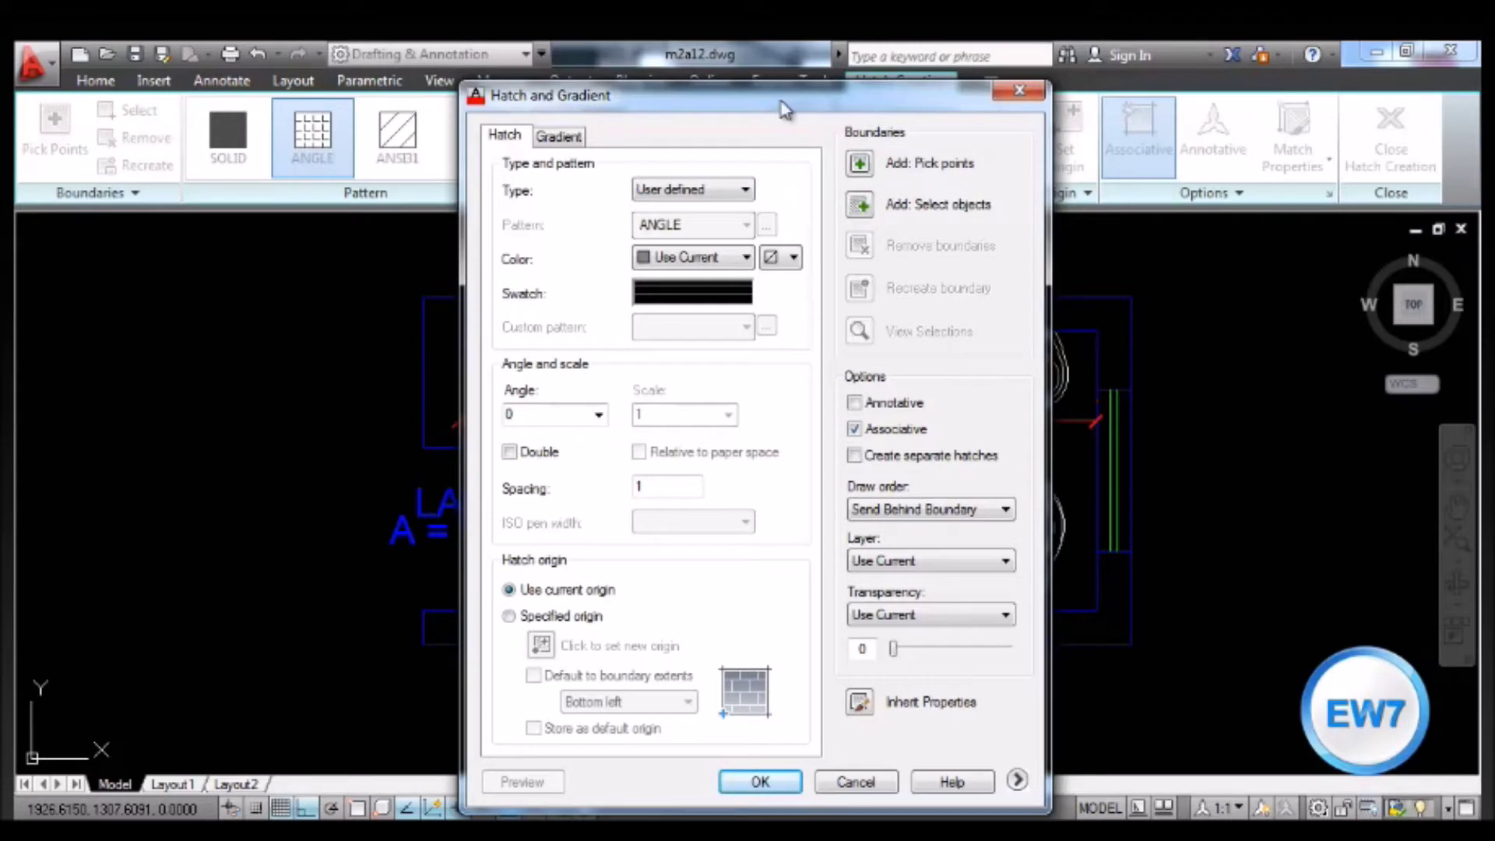
{"action": "left_click", "coordinate": [746, 190]}
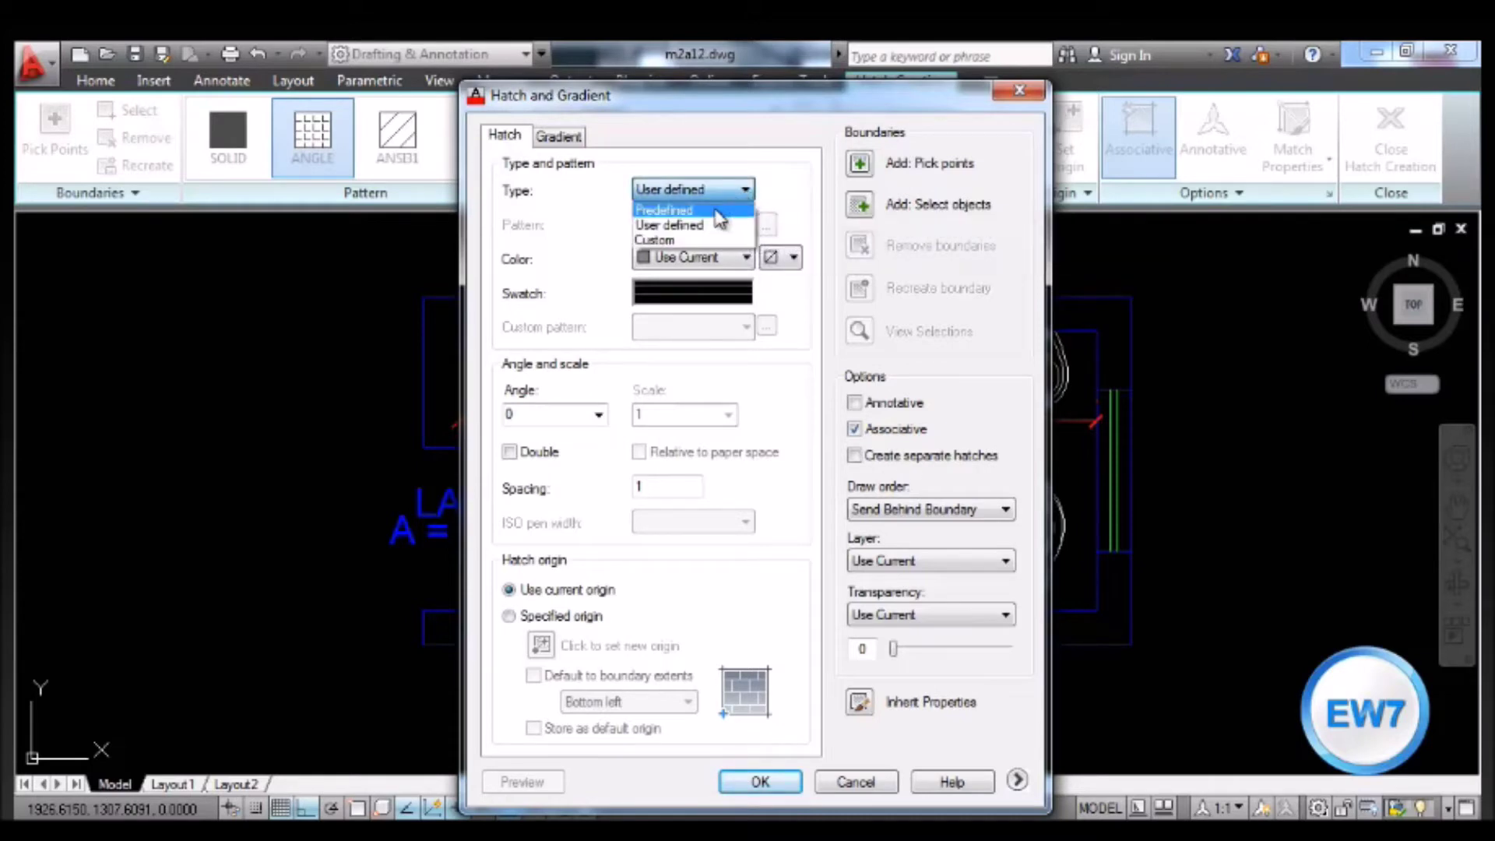
{"action": "left_click", "coordinate": [720, 212]}
{"action": "left_click", "coordinate": [766, 226]}
{"action": "left_click_drag", "start_coordinate": [1057, 417], "coordinate": [893, 299]}
{"action": "left_click_drag", "start_coordinate": [1130, 424], "coordinate": [1130, 582]}
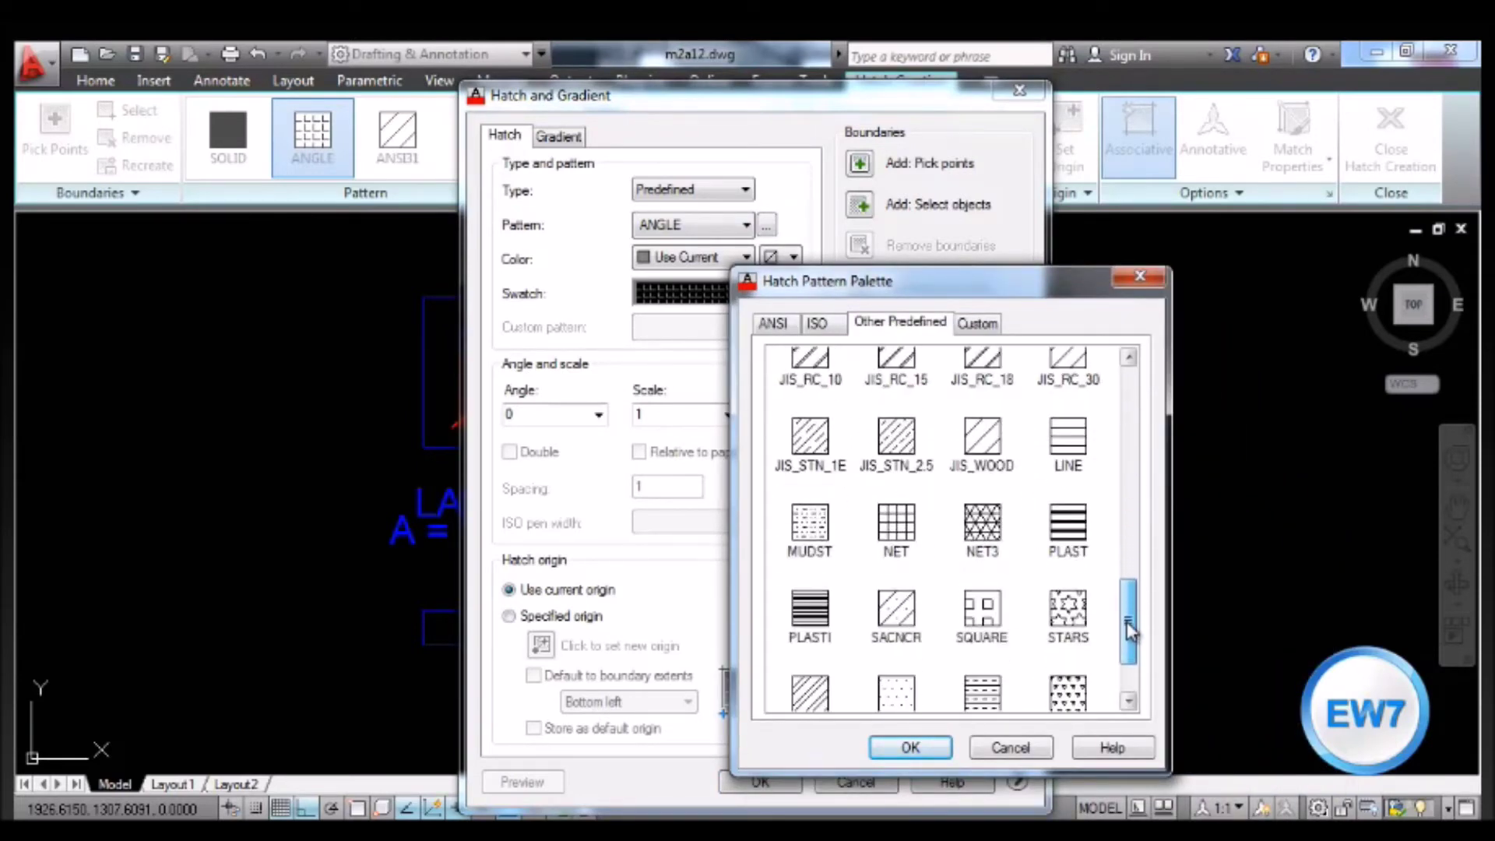
{"action": "left_click_drag", "start_coordinate": [1131, 583], "coordinate": [1131, 656]}
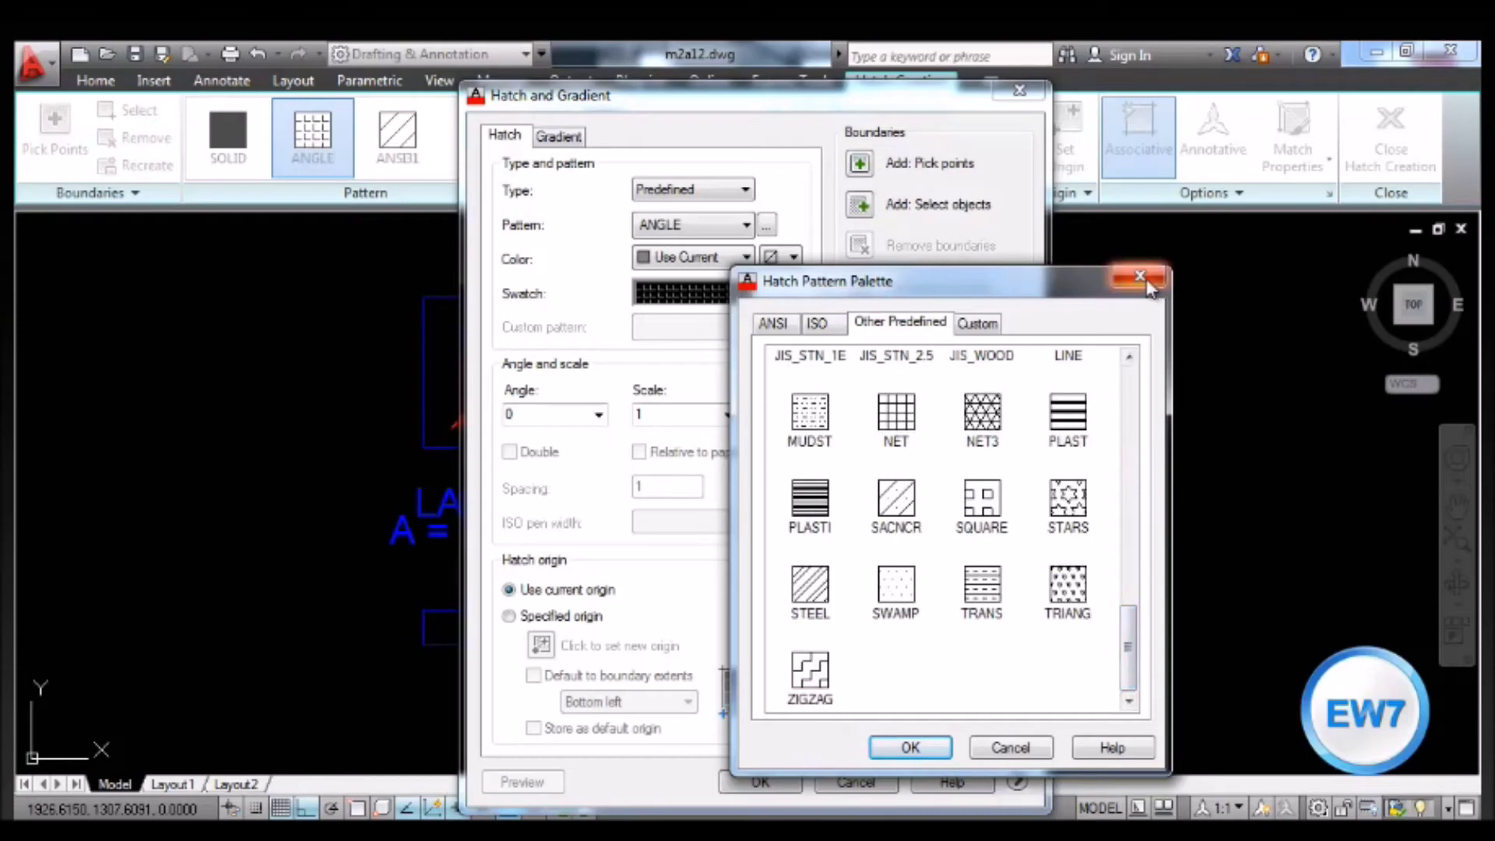
{"action": "left_click", "coordinate": [1143, 276]}
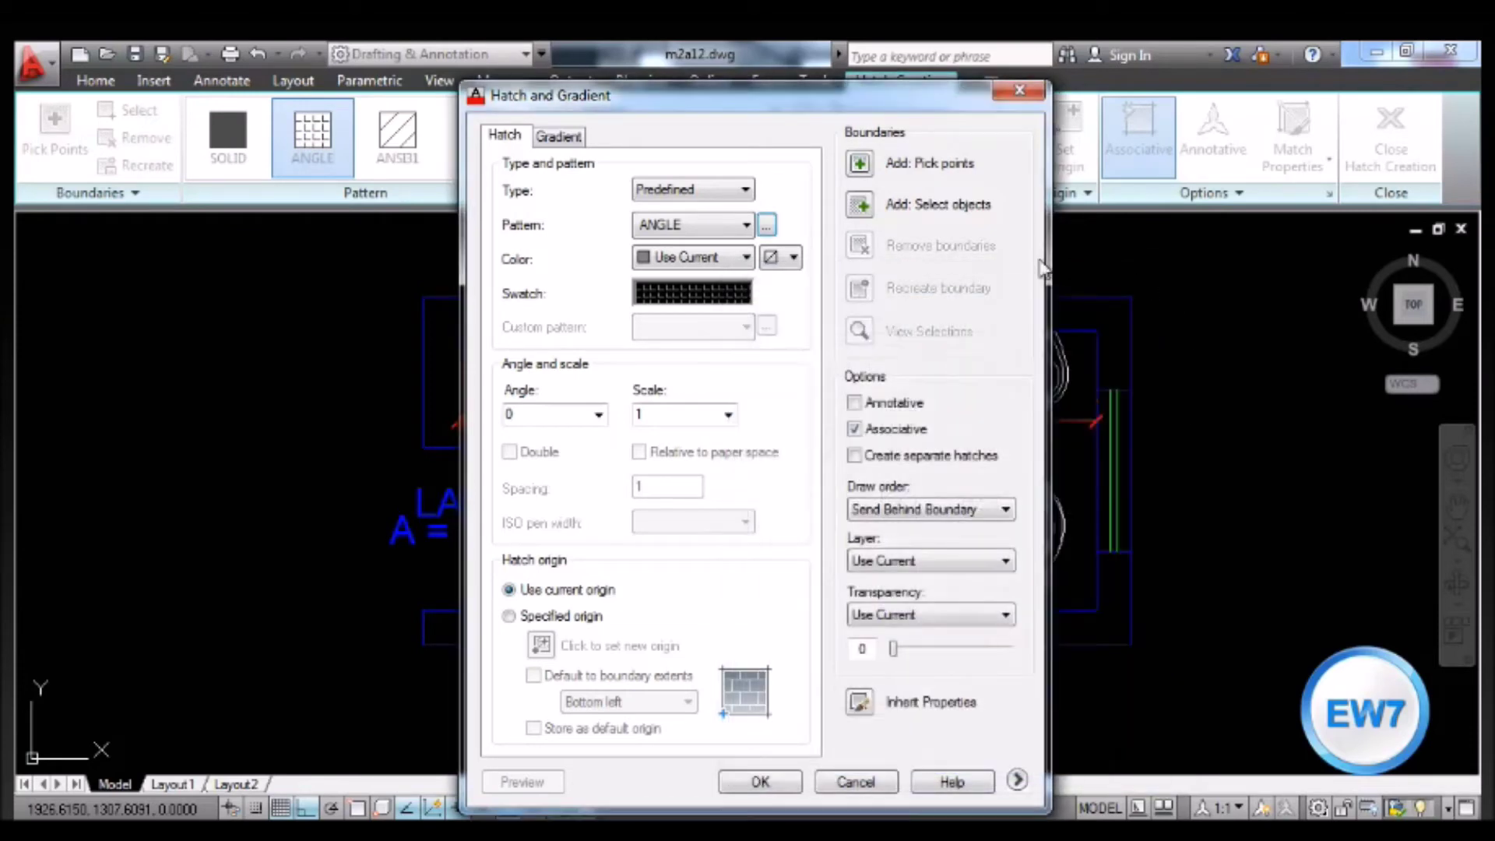
Set the hatch to User defined type, angle 0, with Double crossing lines enabled.
{"action": "left_click", "coordinate": [745, 189]}
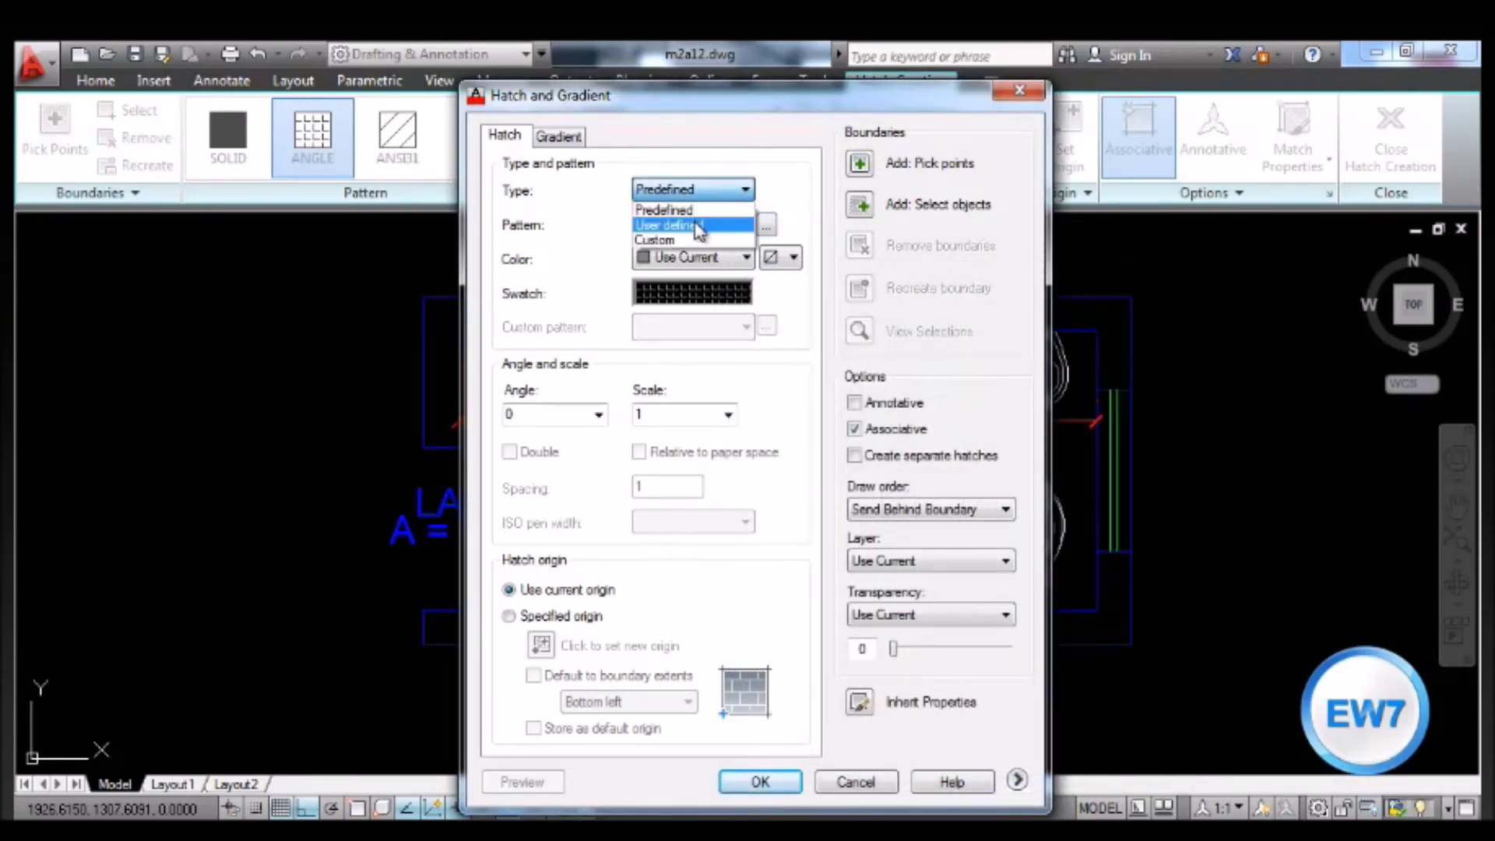
{"action": "left_click", "coordinate": [697, 227]}
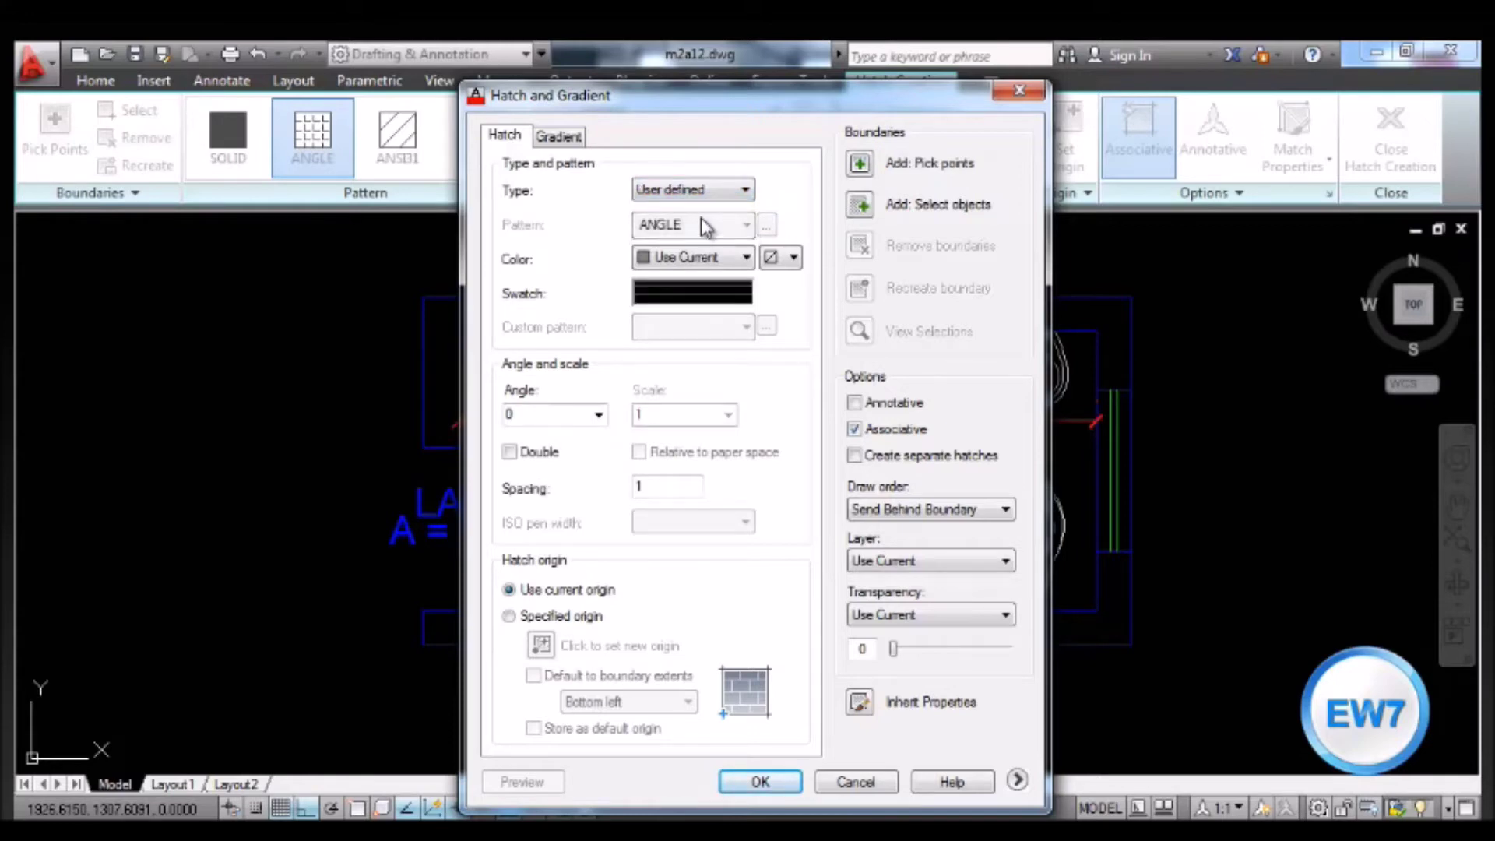
{"action": "left_click", "coordinate": [598, 414]}
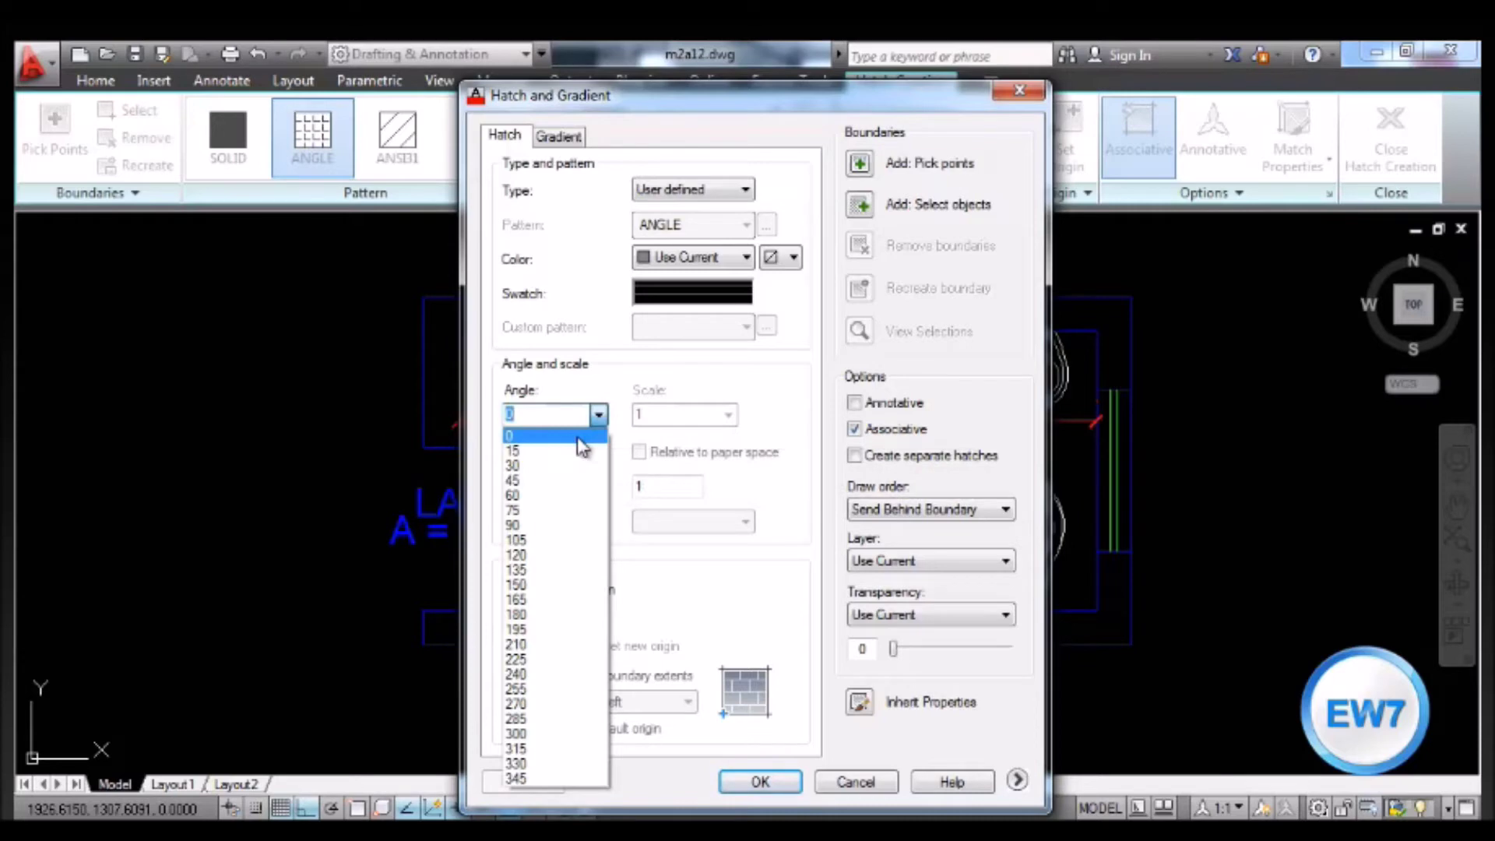
{"action": "left_click", "coordinate": [578, 440]}
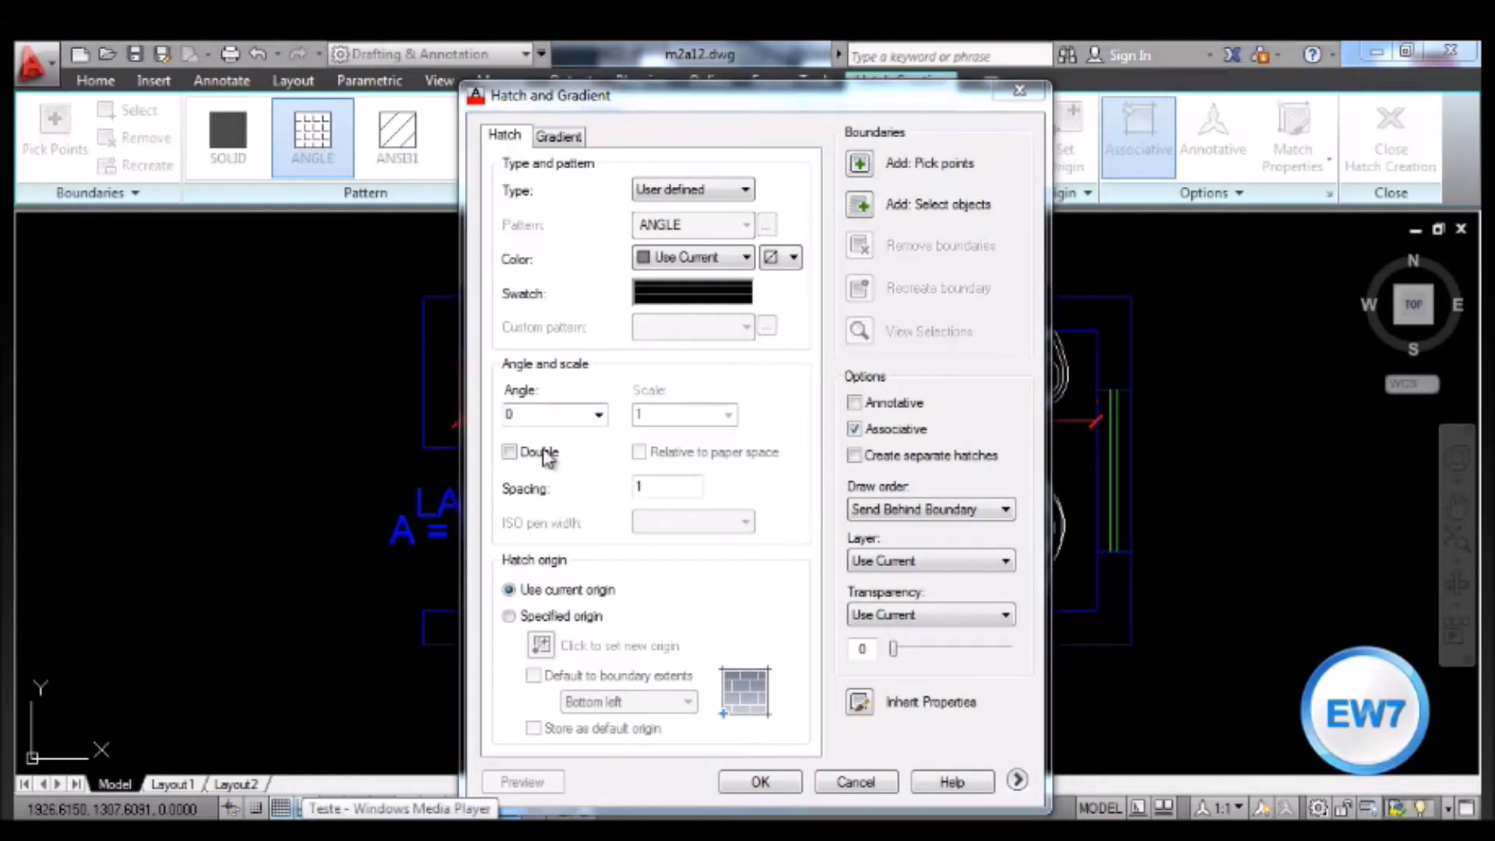
{"action": "left_click", "coordinate": [511, 455]}
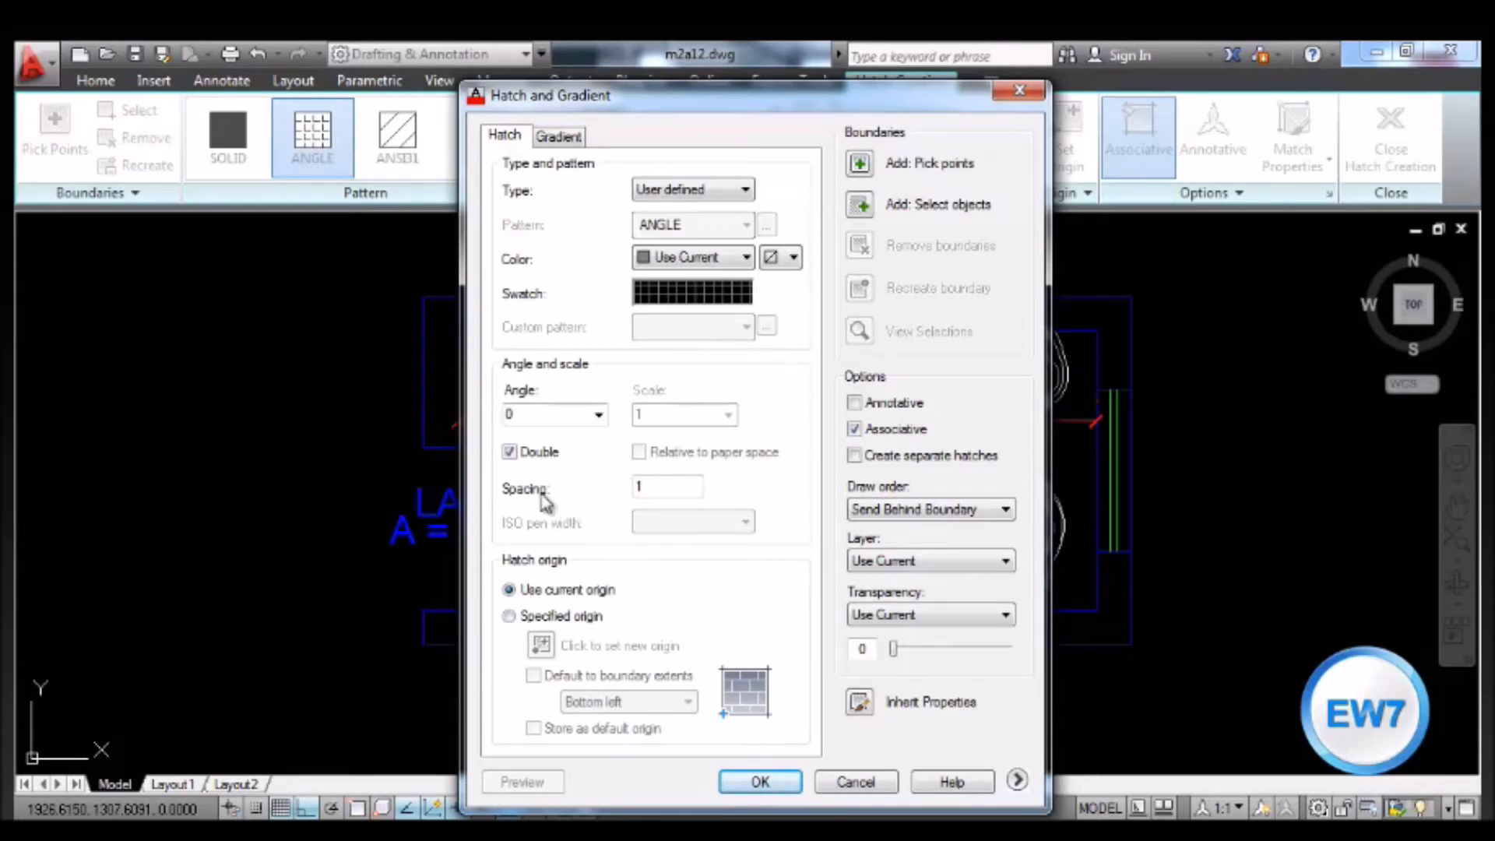
{"action": "left_click", "coordinate": [645, 487]}
{"action": "mouse_move", "coordinate": [665, 488]}
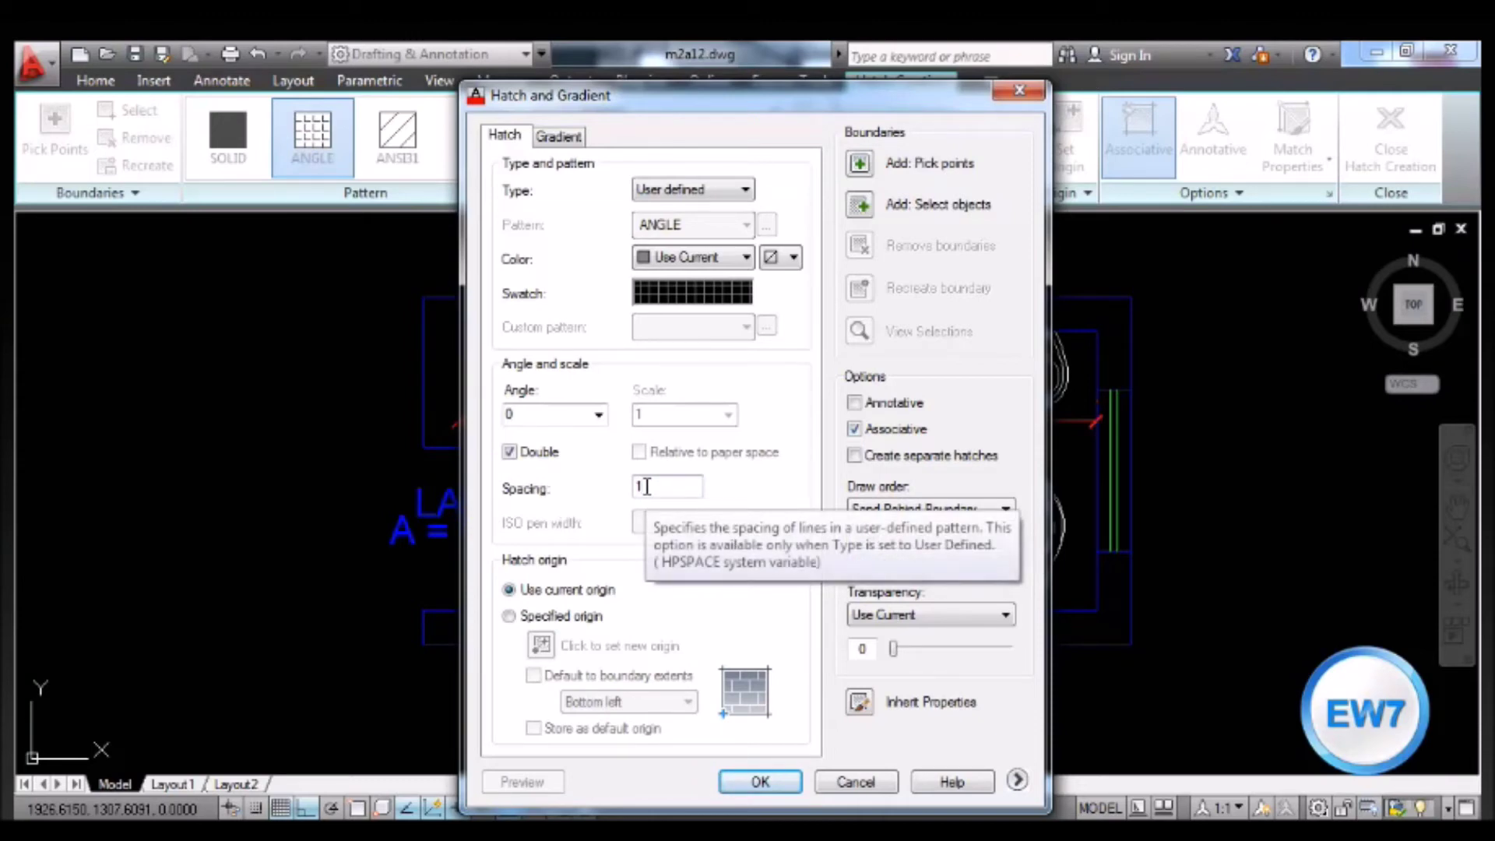
Set hatch spacing to .3, send it to back, and place its origin at the wall corner.
{"action": "key", "text": "BackSpace"}
{"action": "type", "text": "3"}
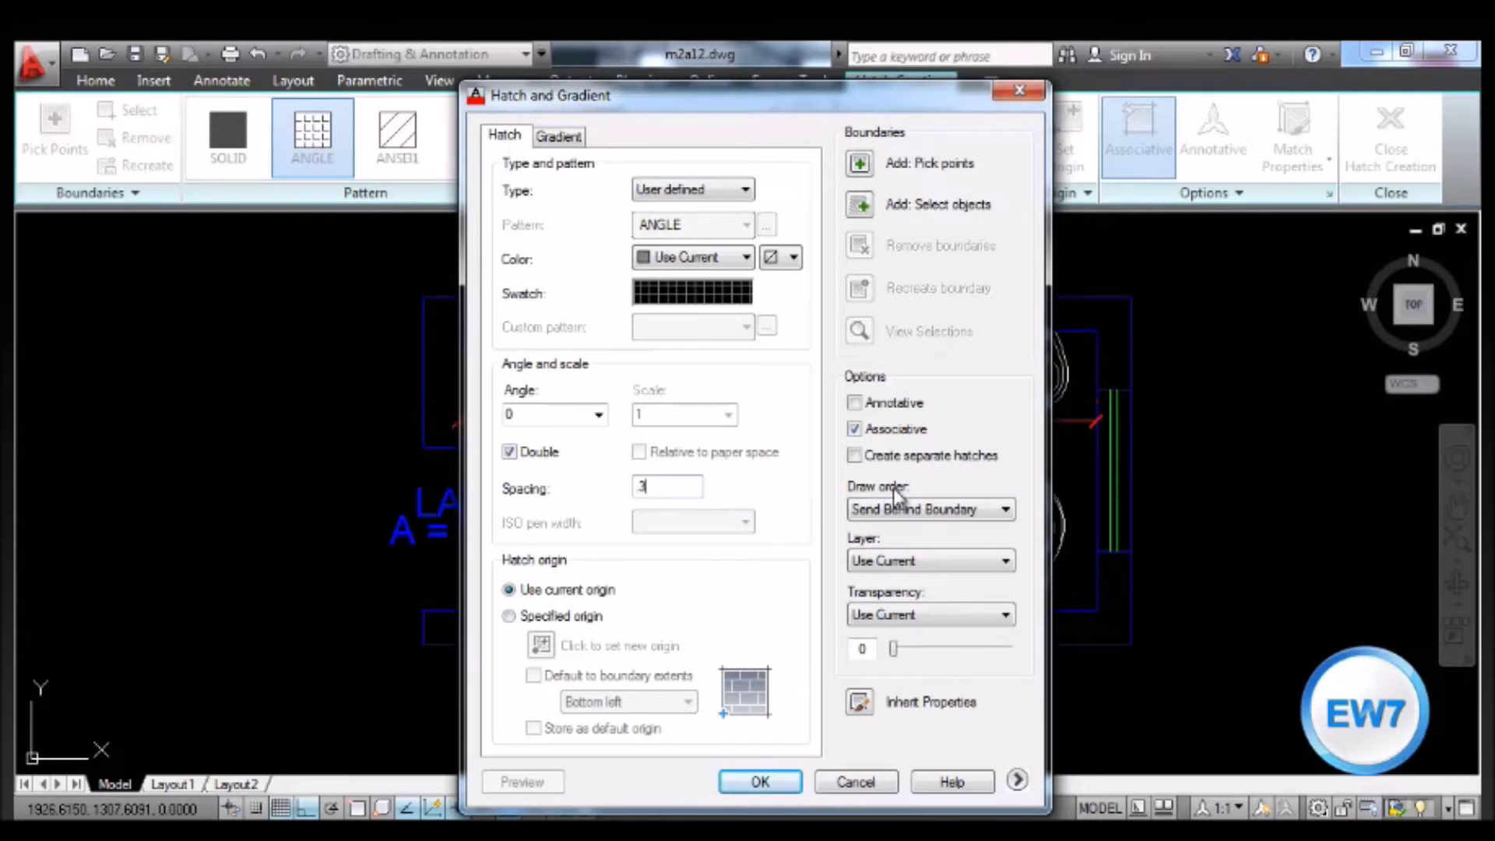
{"action": "left_click", "coordinate": [1005, 510]}
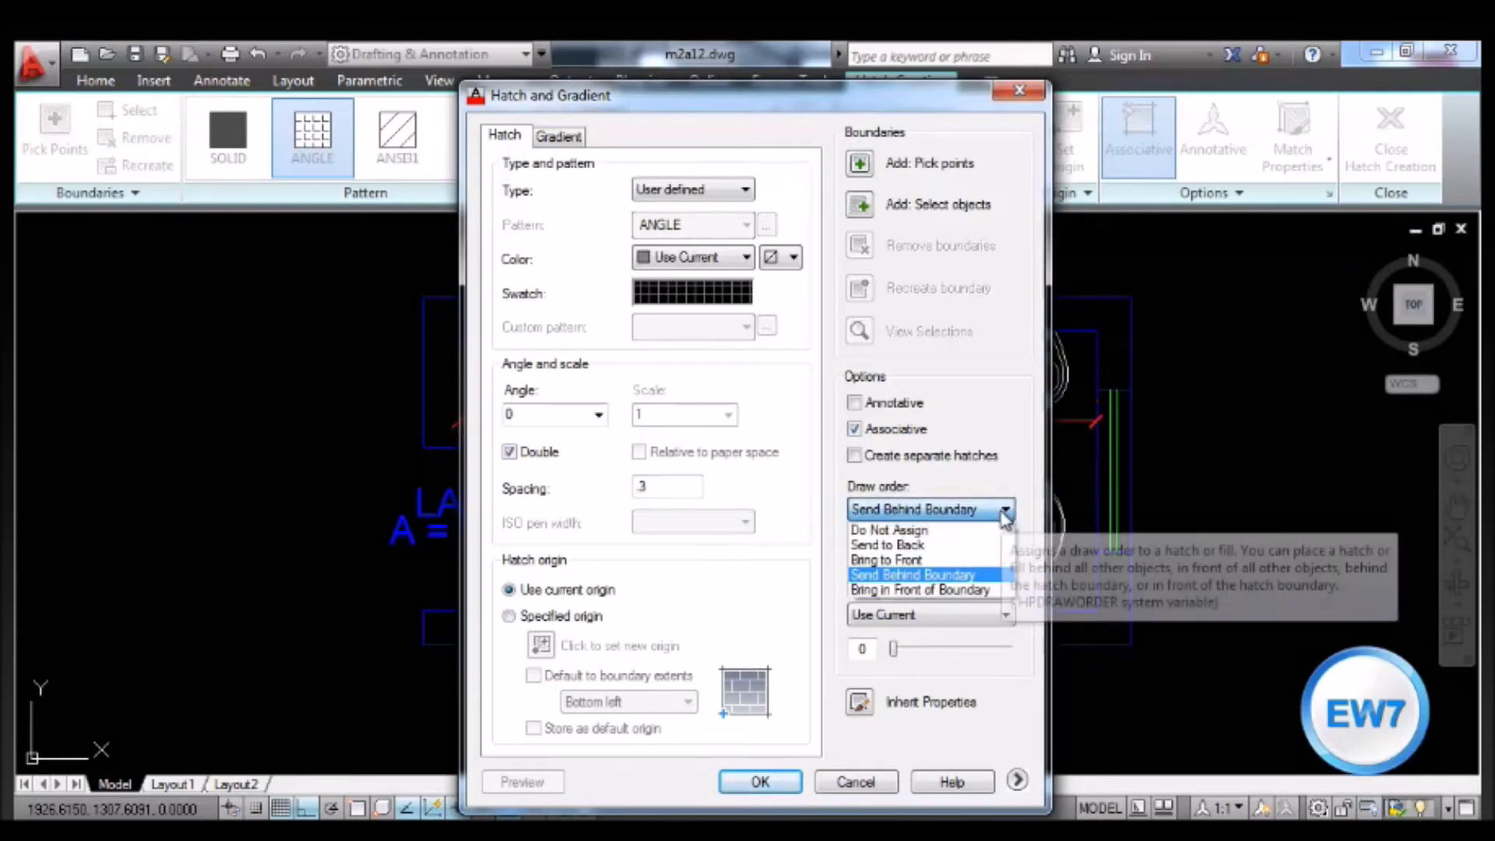
{"action": "left_click", "coordinate": [939, 548]}
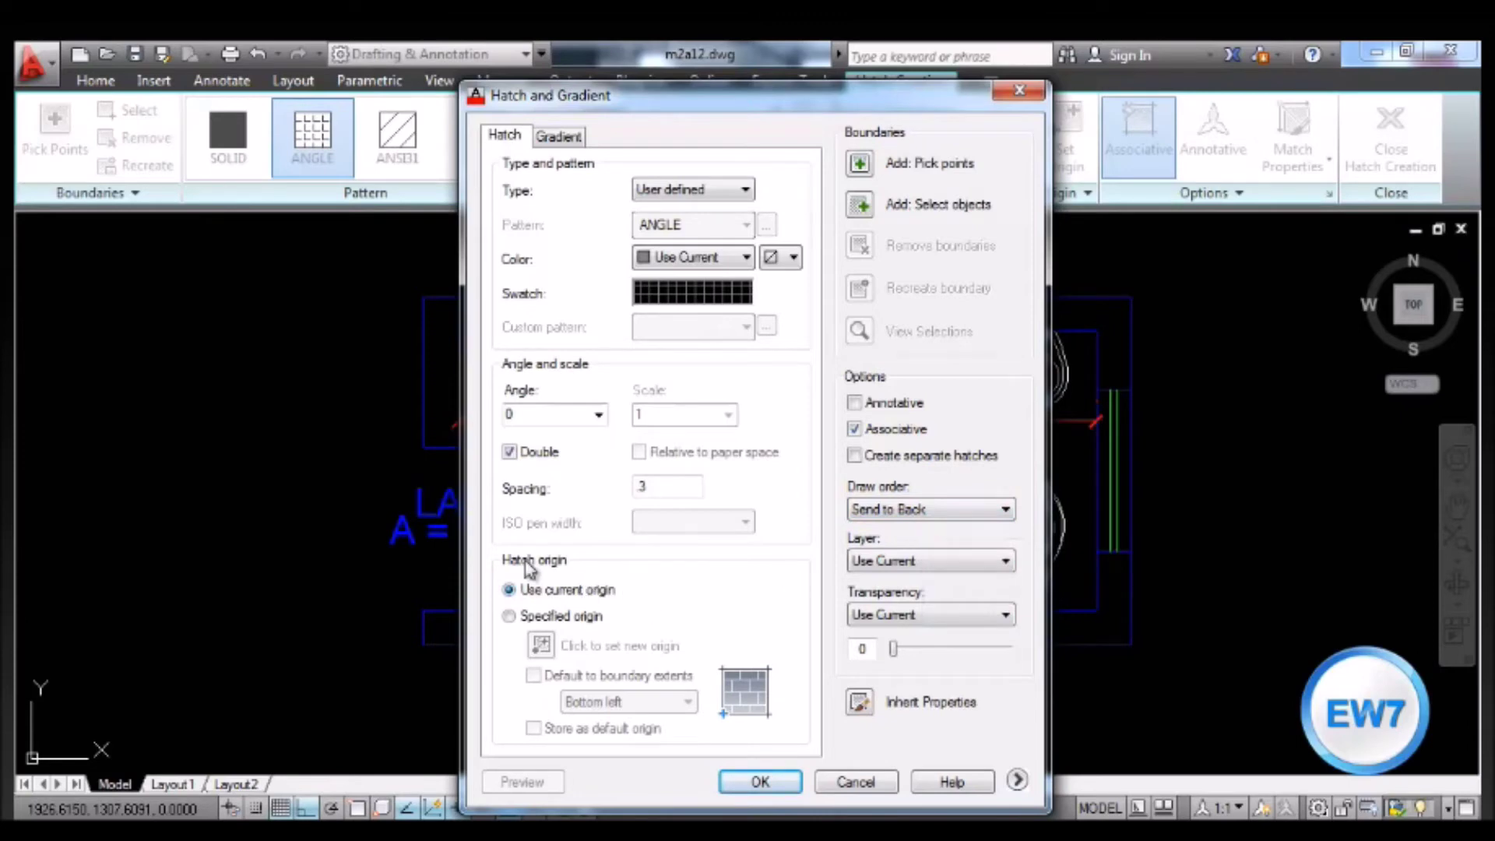
{"action": "left_click", "coordinate": [509, 616]}
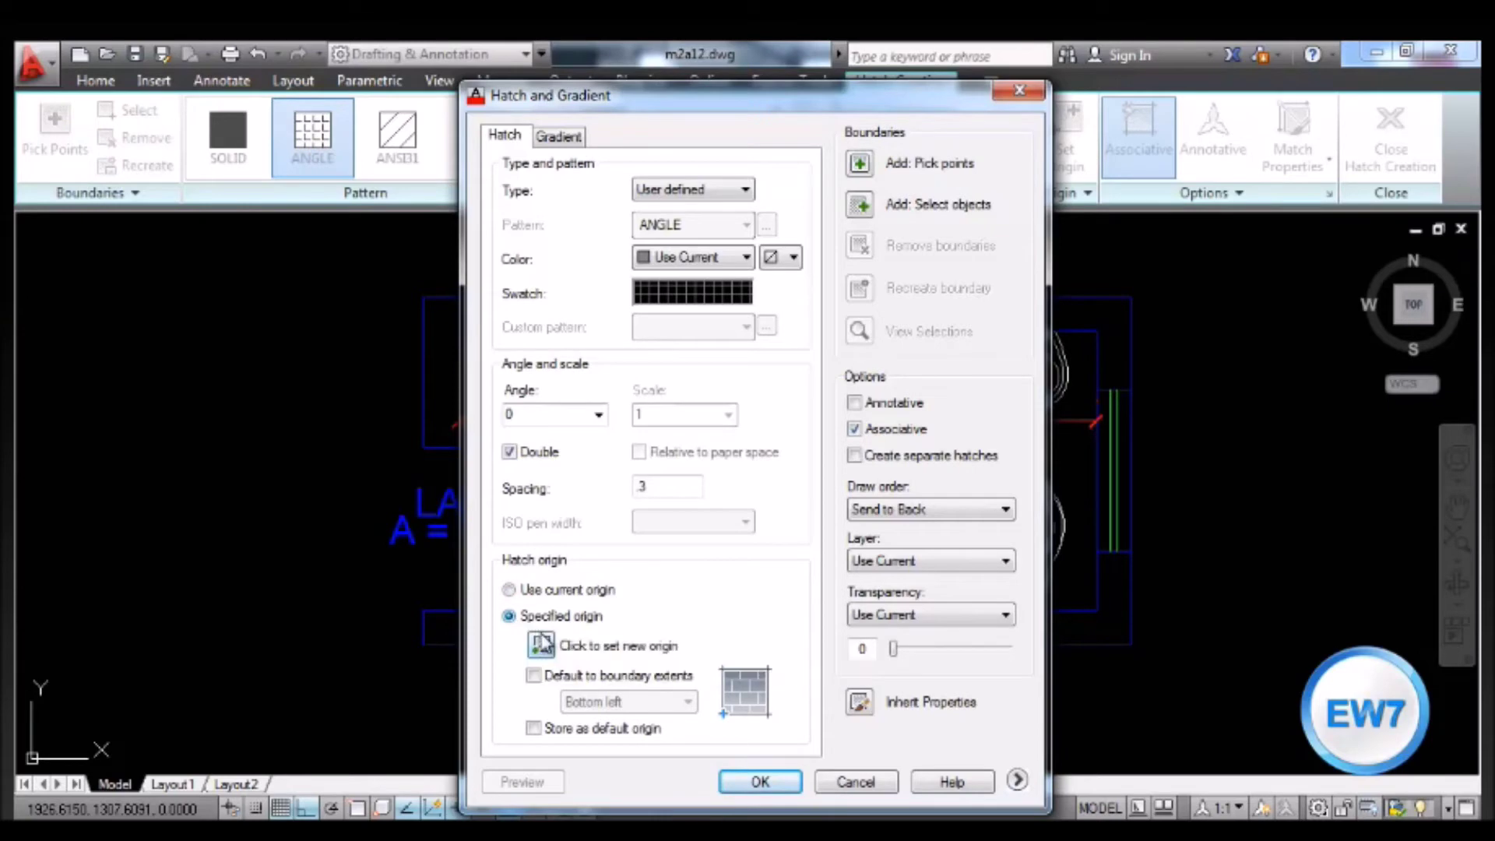
{"action": "left_click", "coordinate": [542, 646]}
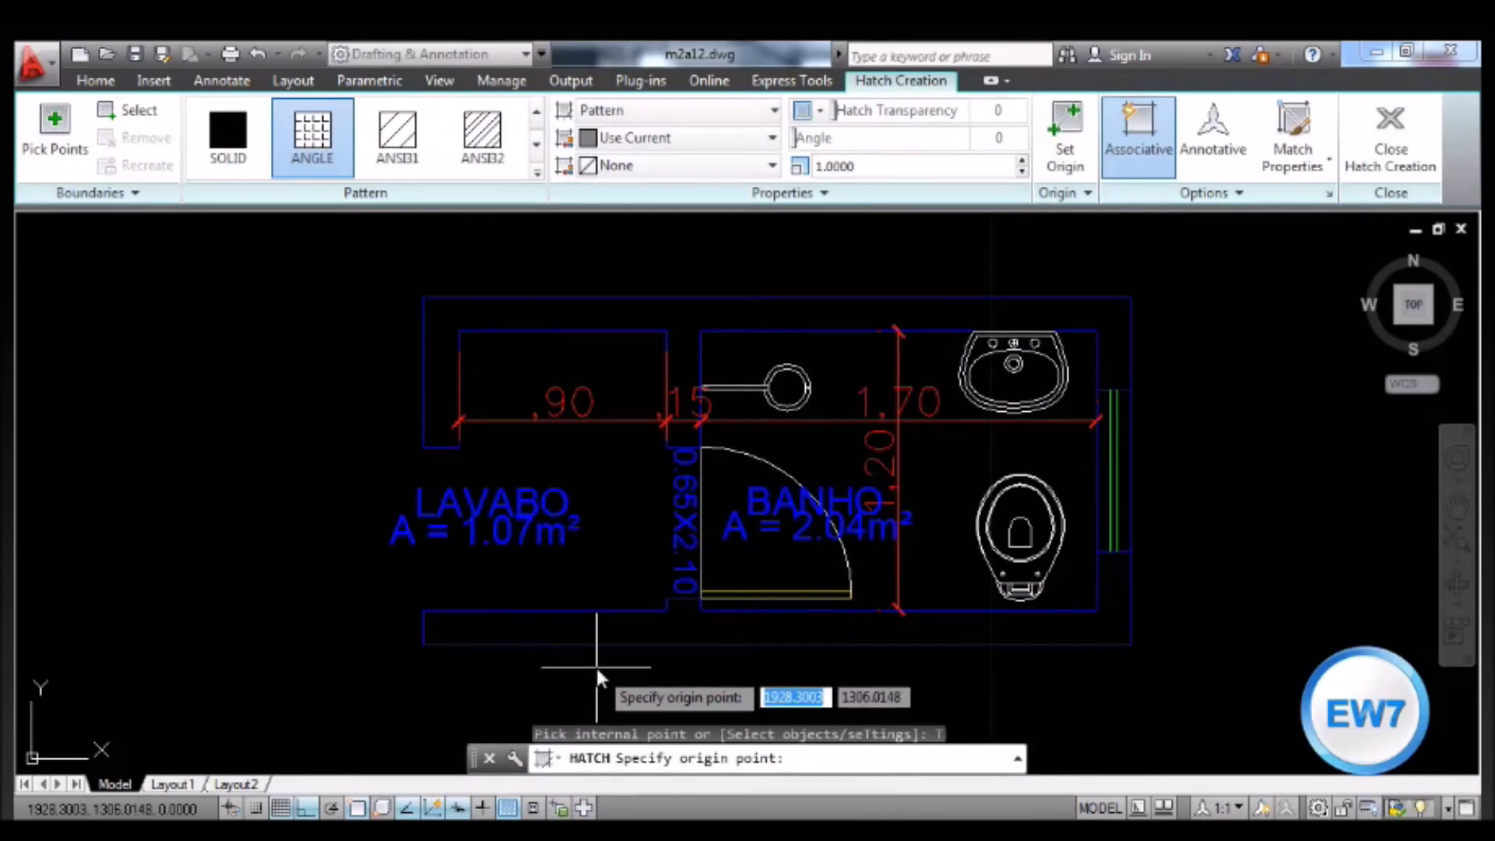
{"action": "left_click", "coordinate": [699, 610]}
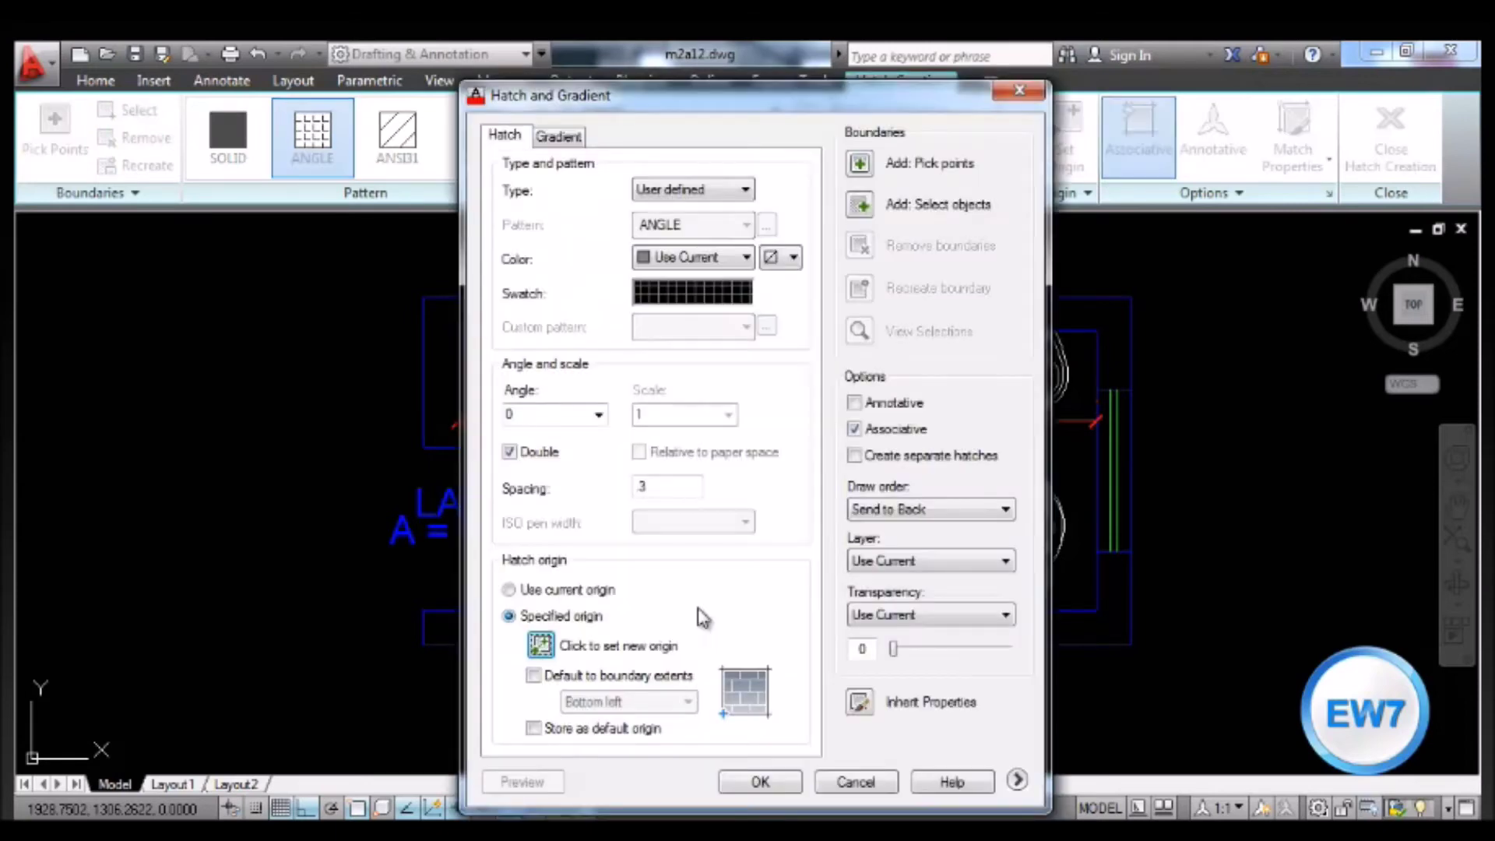
Pick two internal points on the BANHO floor to place the tile grid hatch.
{"action": "left_click", "coordinate": [766, 783]}
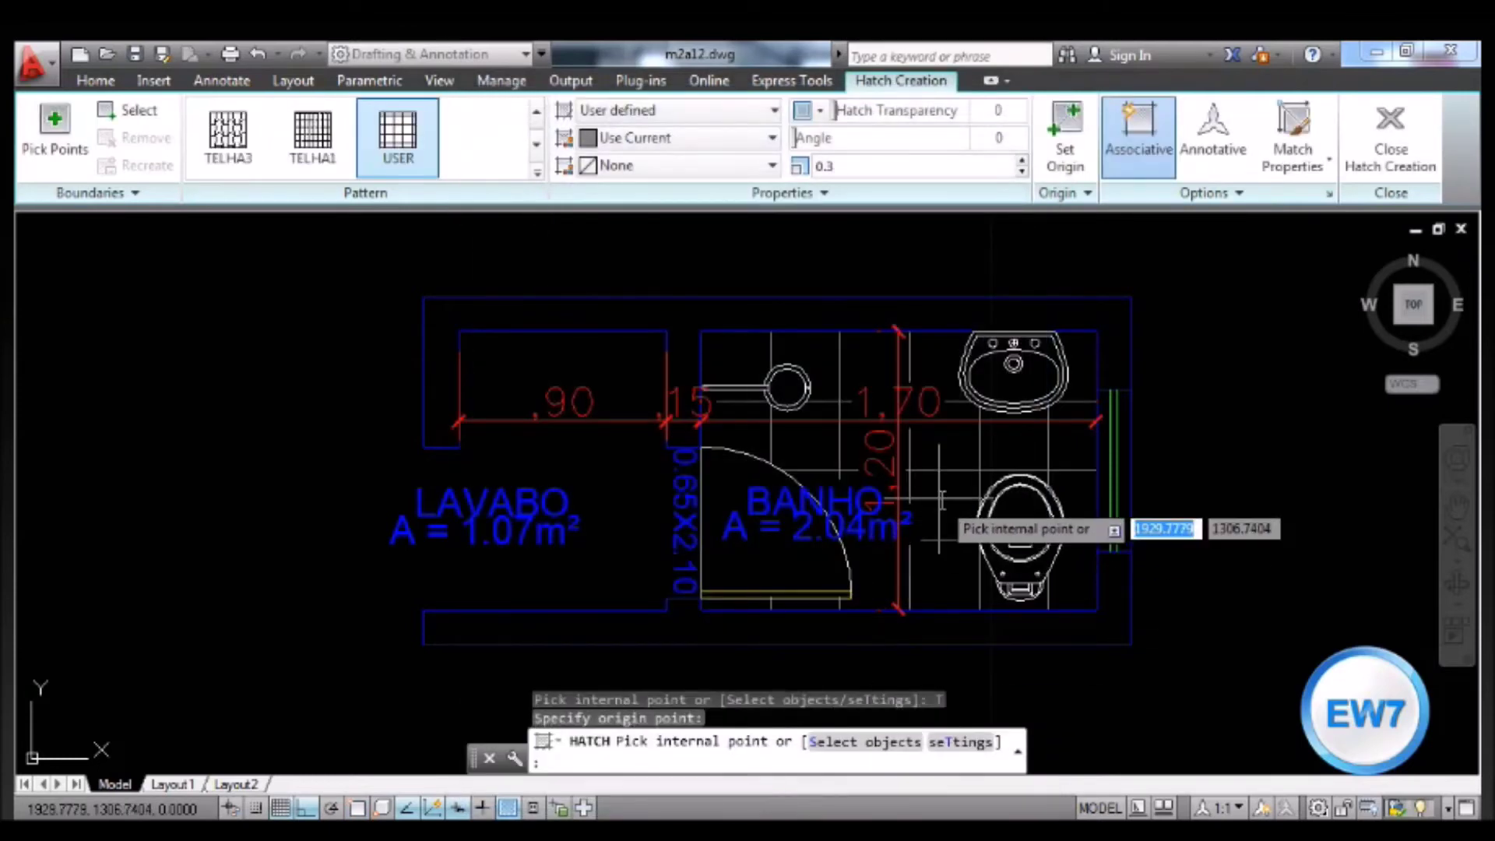
{"action": "left_click", "coordinate": [940, 498]}
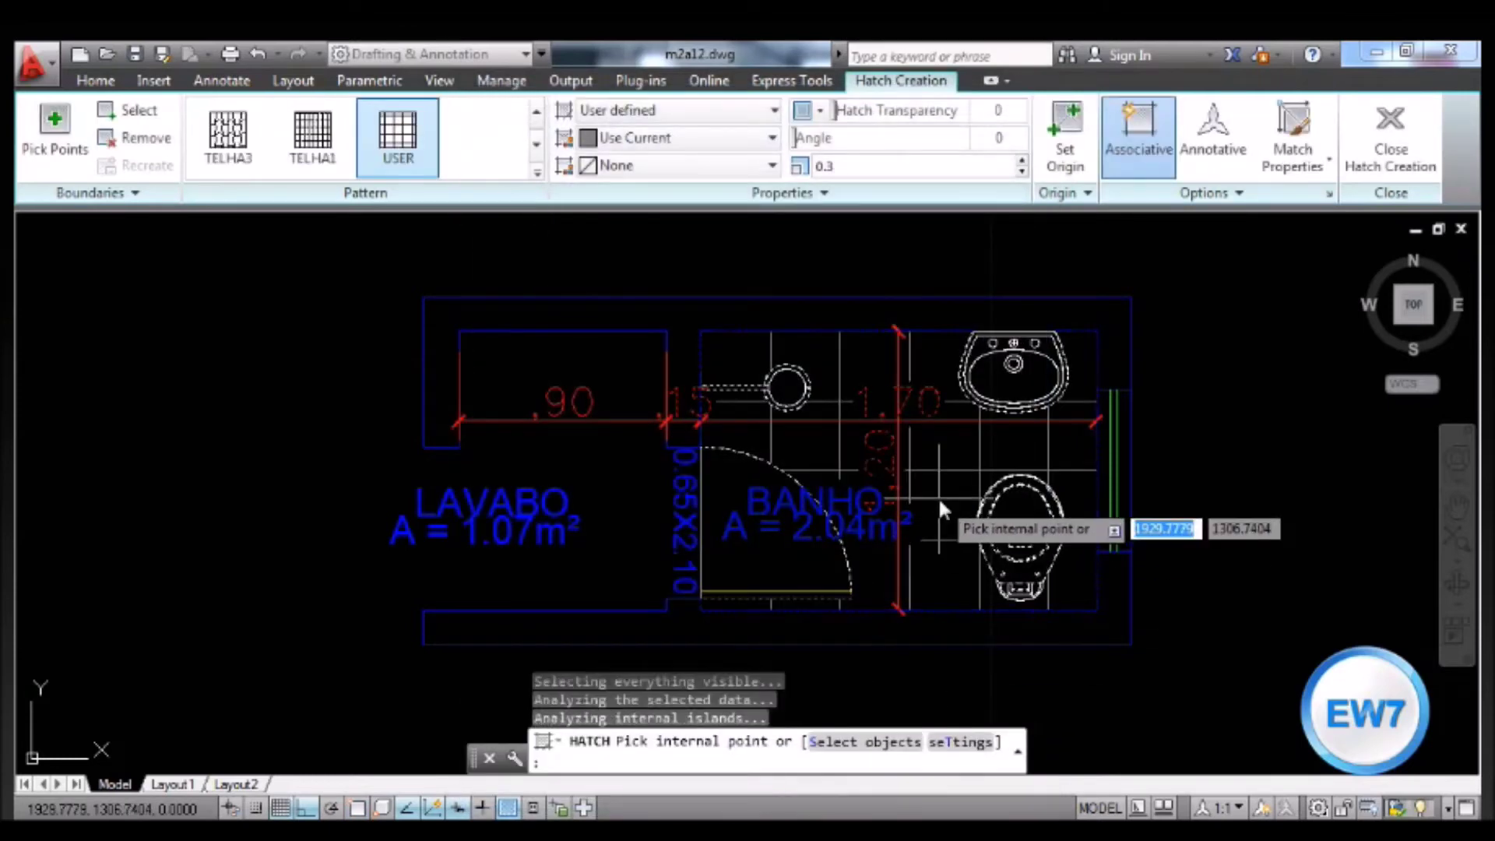
{"action": "left_click", "coordinate": [768, 553]}
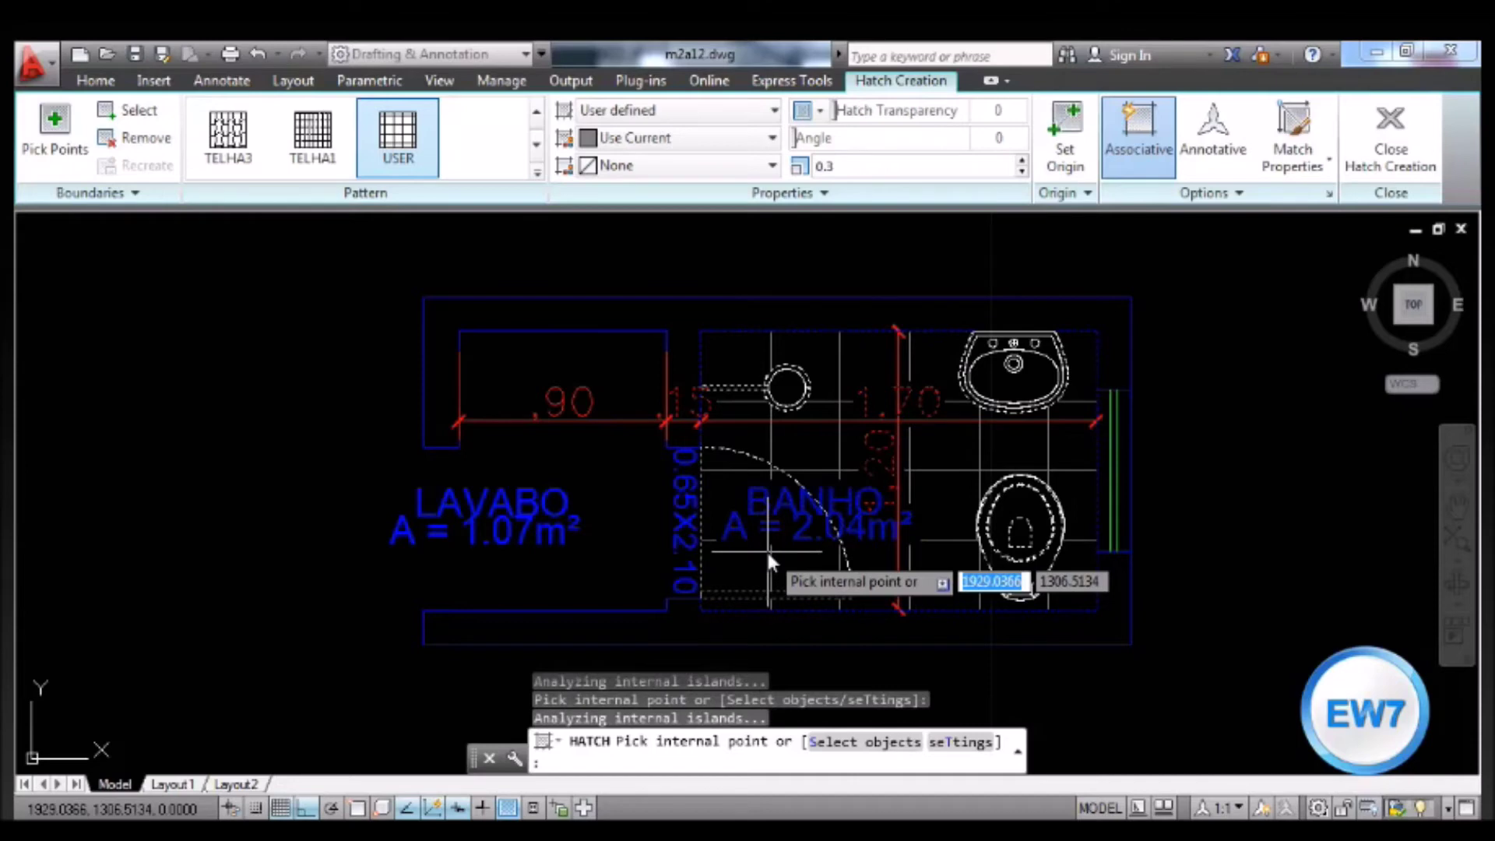
{"action": "key", "text": "Return"}
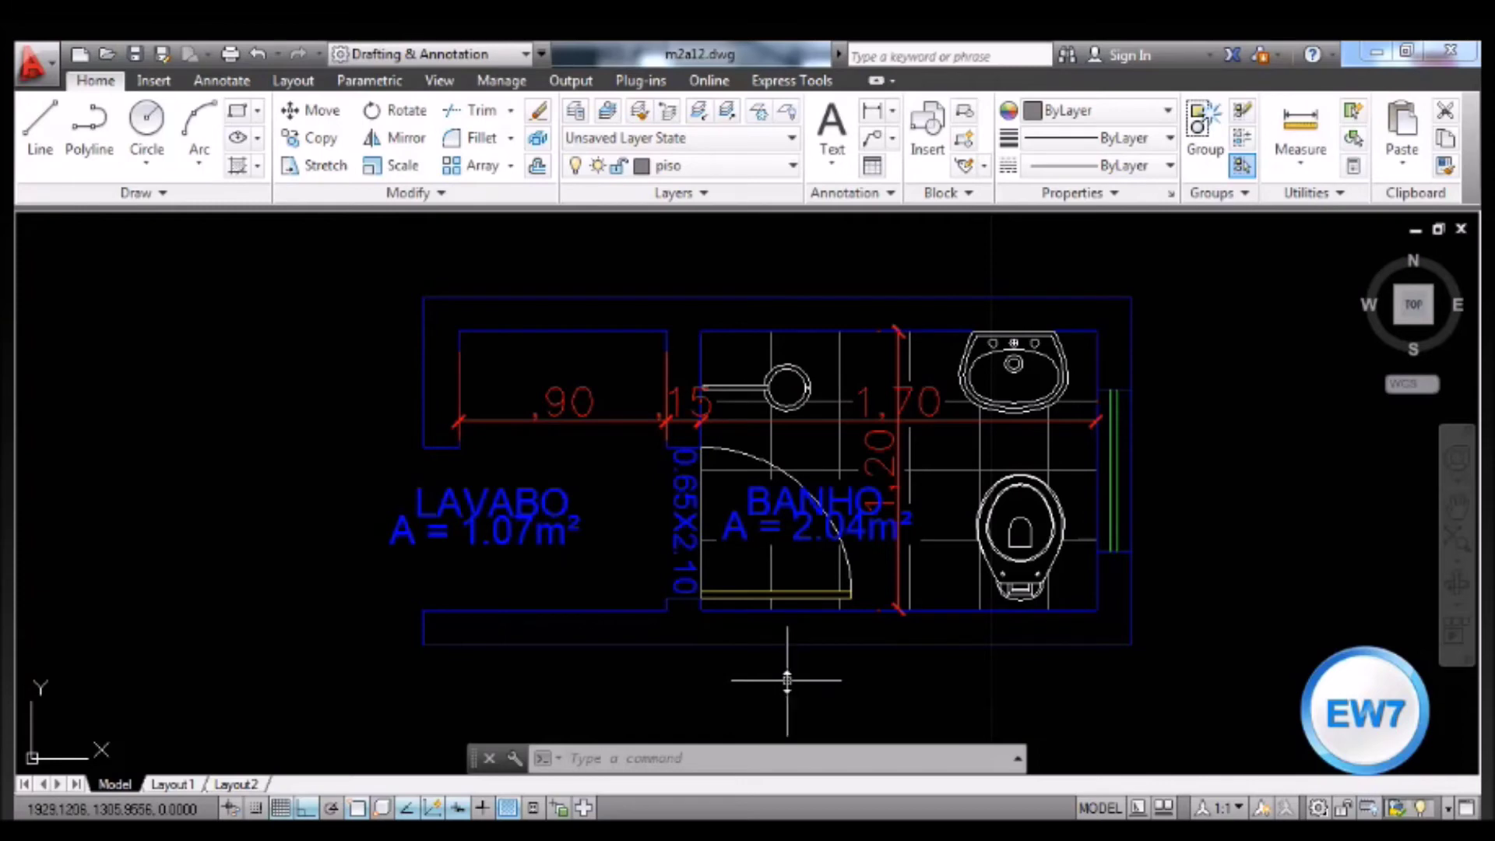
Edit the BANHO floor hatch, changing its spacing from 0.3 to .45.
{"action": "left_click", "coordinate": [949, 472]}
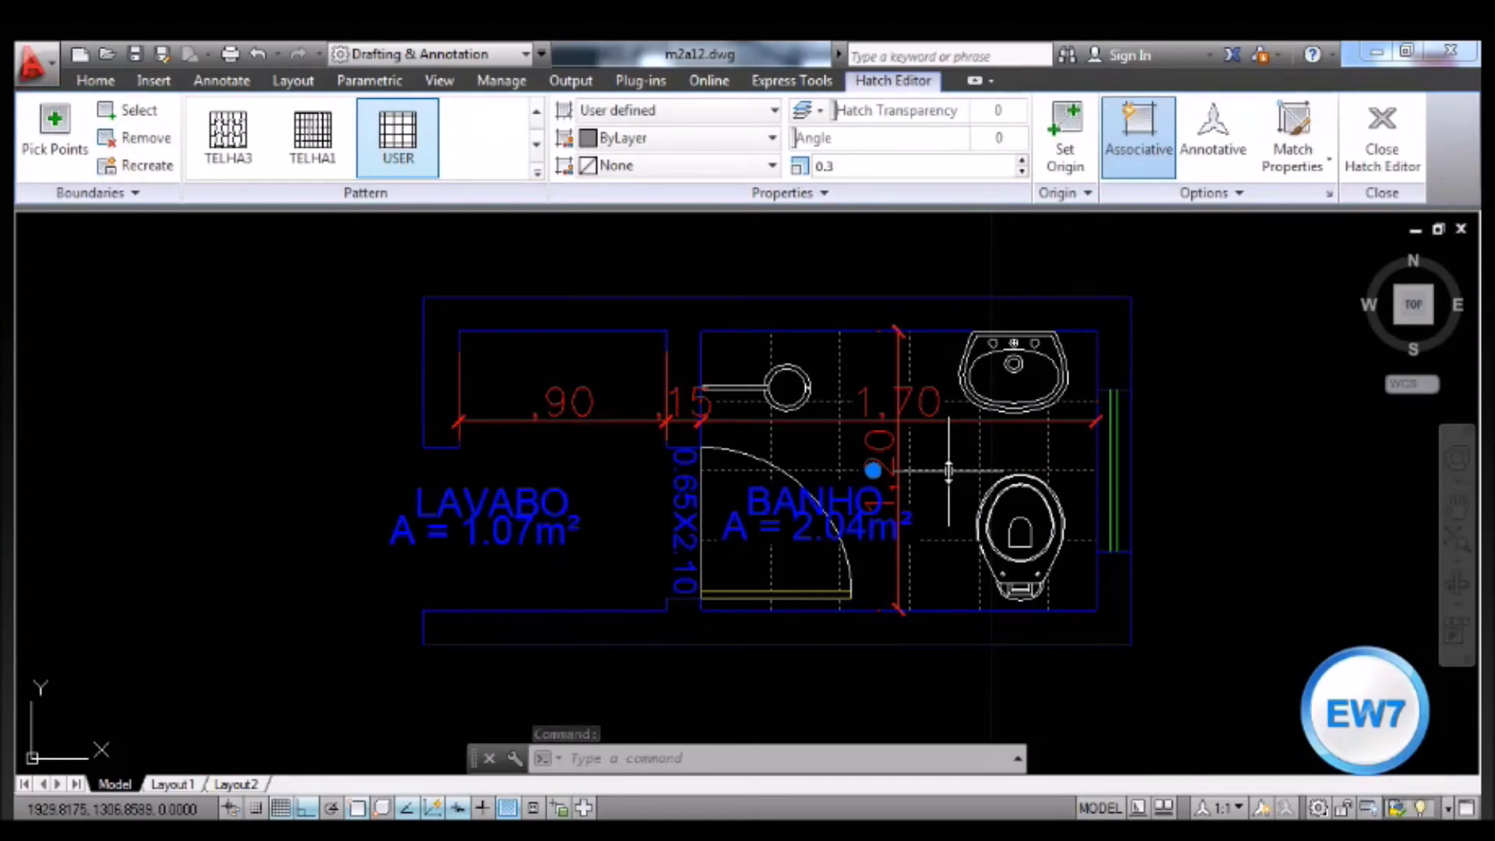
{"action": "right_click", "coordinate": [949, 472]}
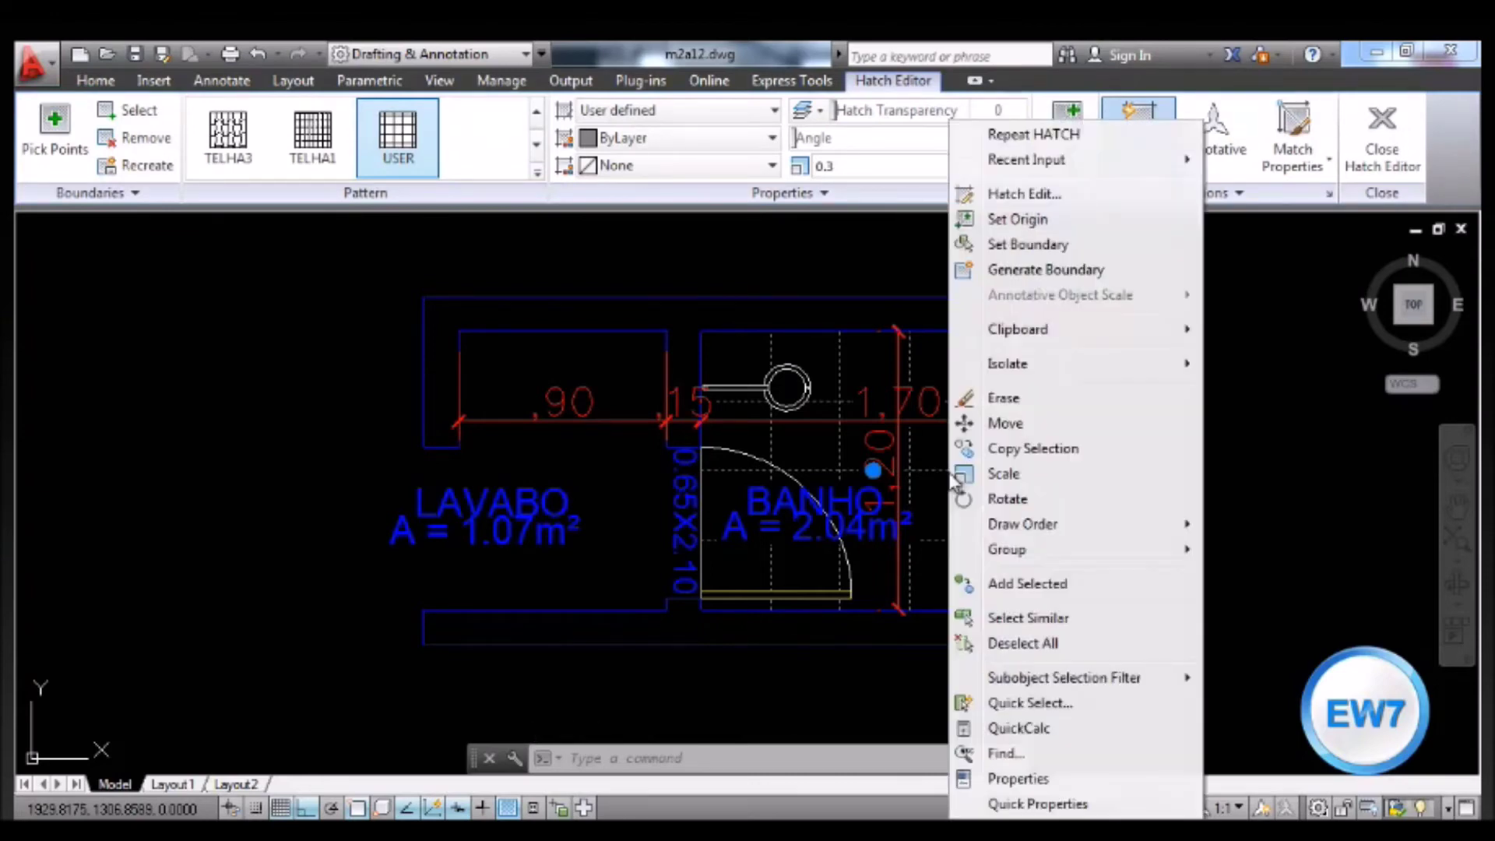
{"action": "left_click", "coordinate": [1004, 195]}
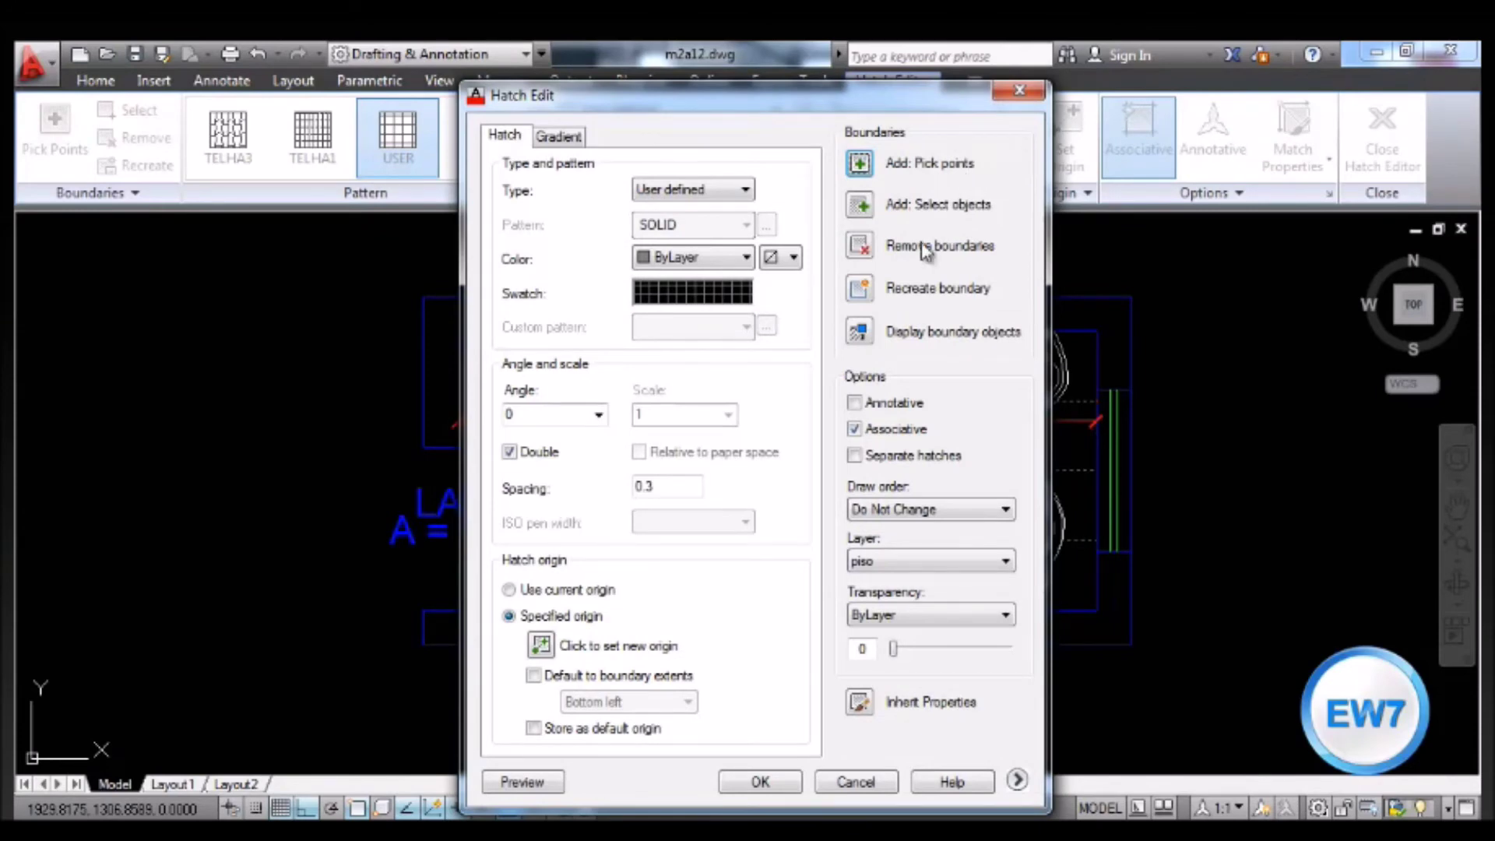
{"action": "mouse_move", "coordinate": [662, 486]}
{"action": "left_click_drag", "start_coordinate": [657, 486], "coordinate": [635, 487]}
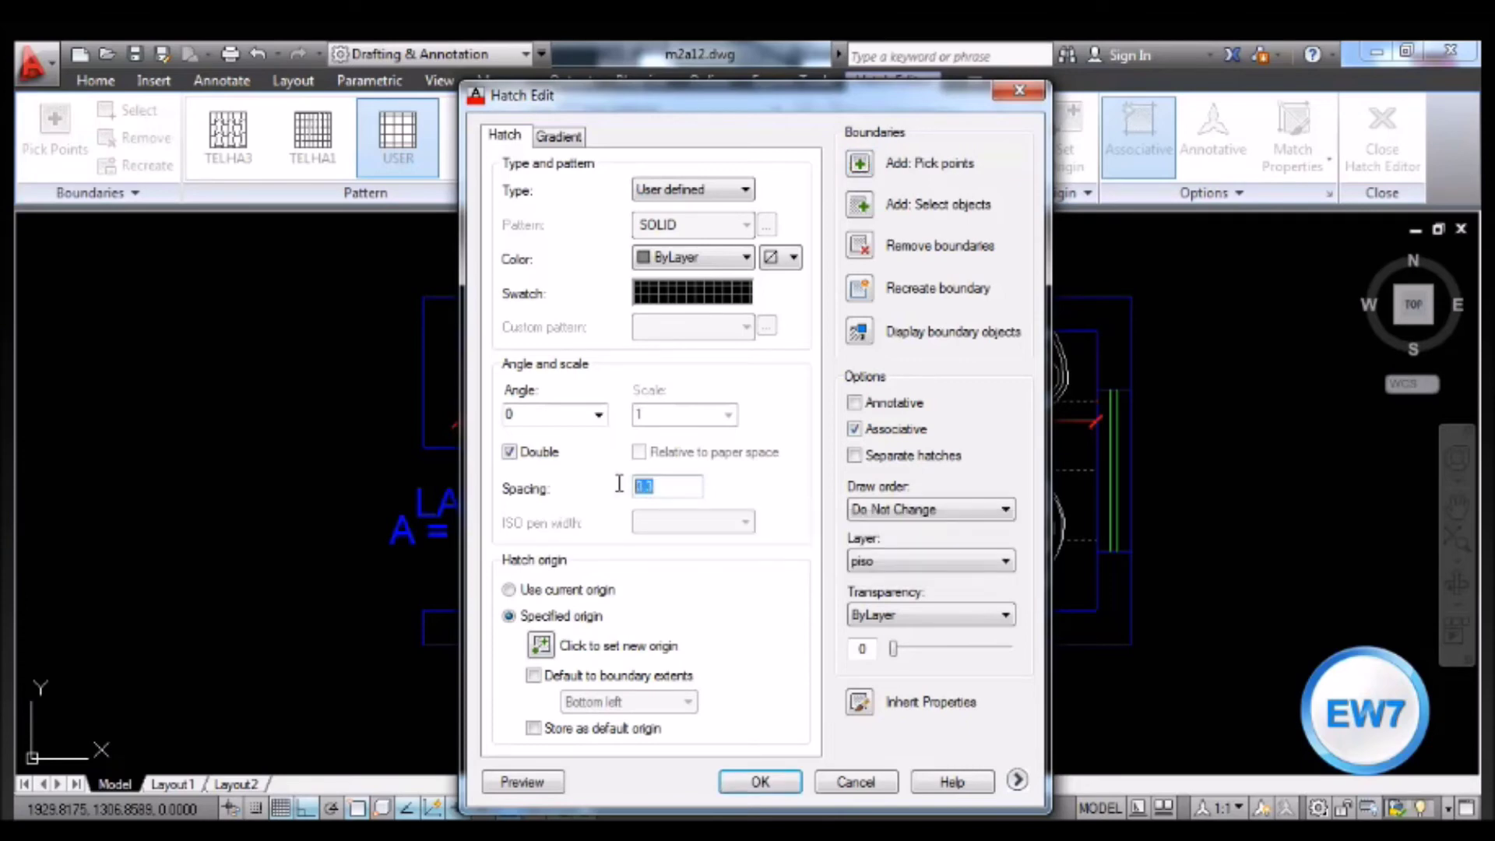
{"action": "key", "text": "BackSpace"}
{"action": "type", "text": "45"}
{"action": "left_click", "coordinate": [760, 782]}
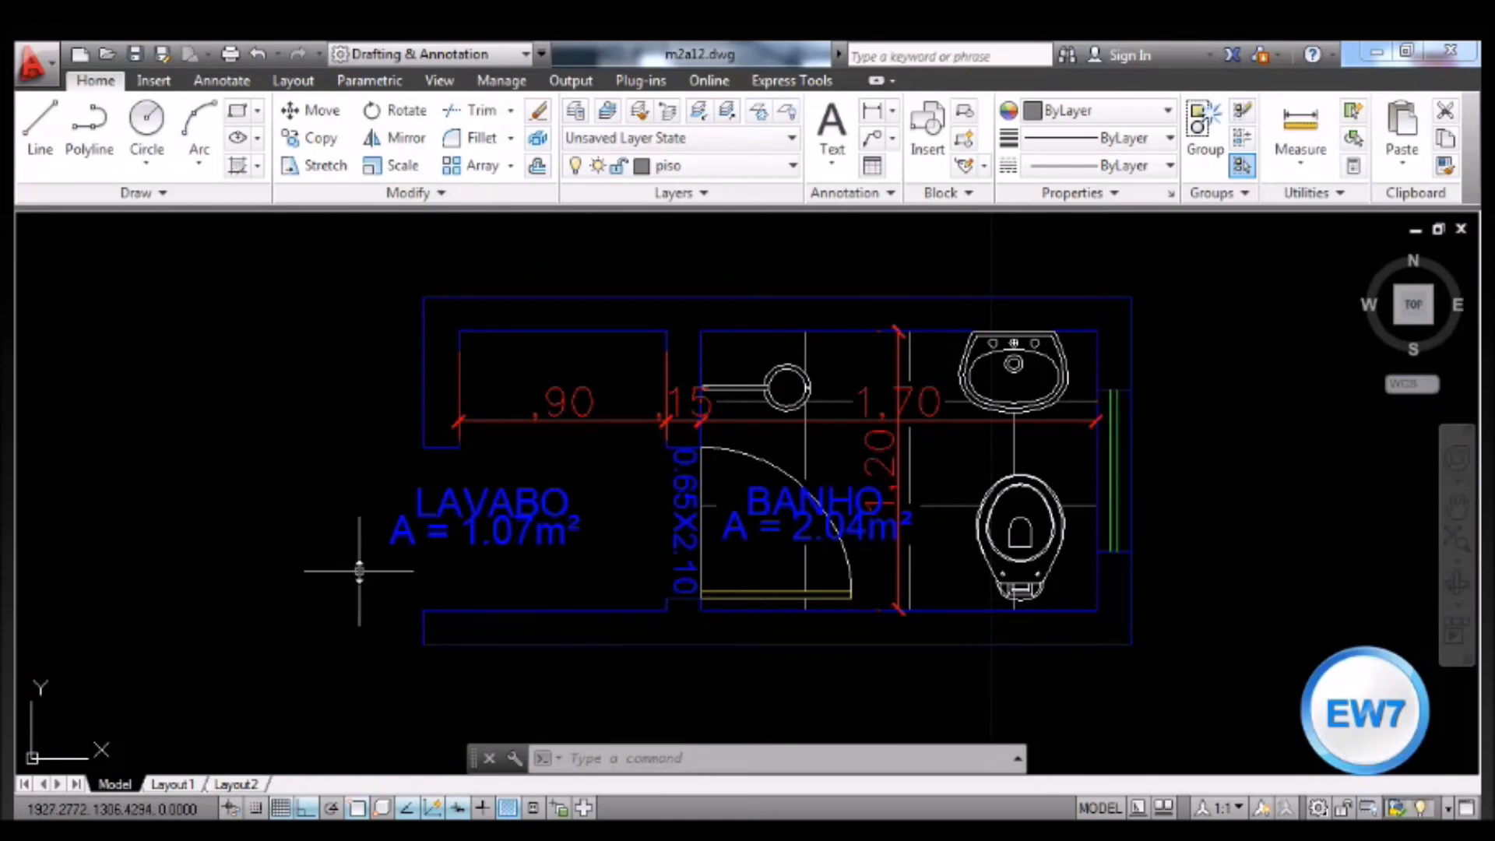
Switch the current layer to hachura and launch the Hatch command.
{"action": "left_click", "coordinate": [792, 166]}
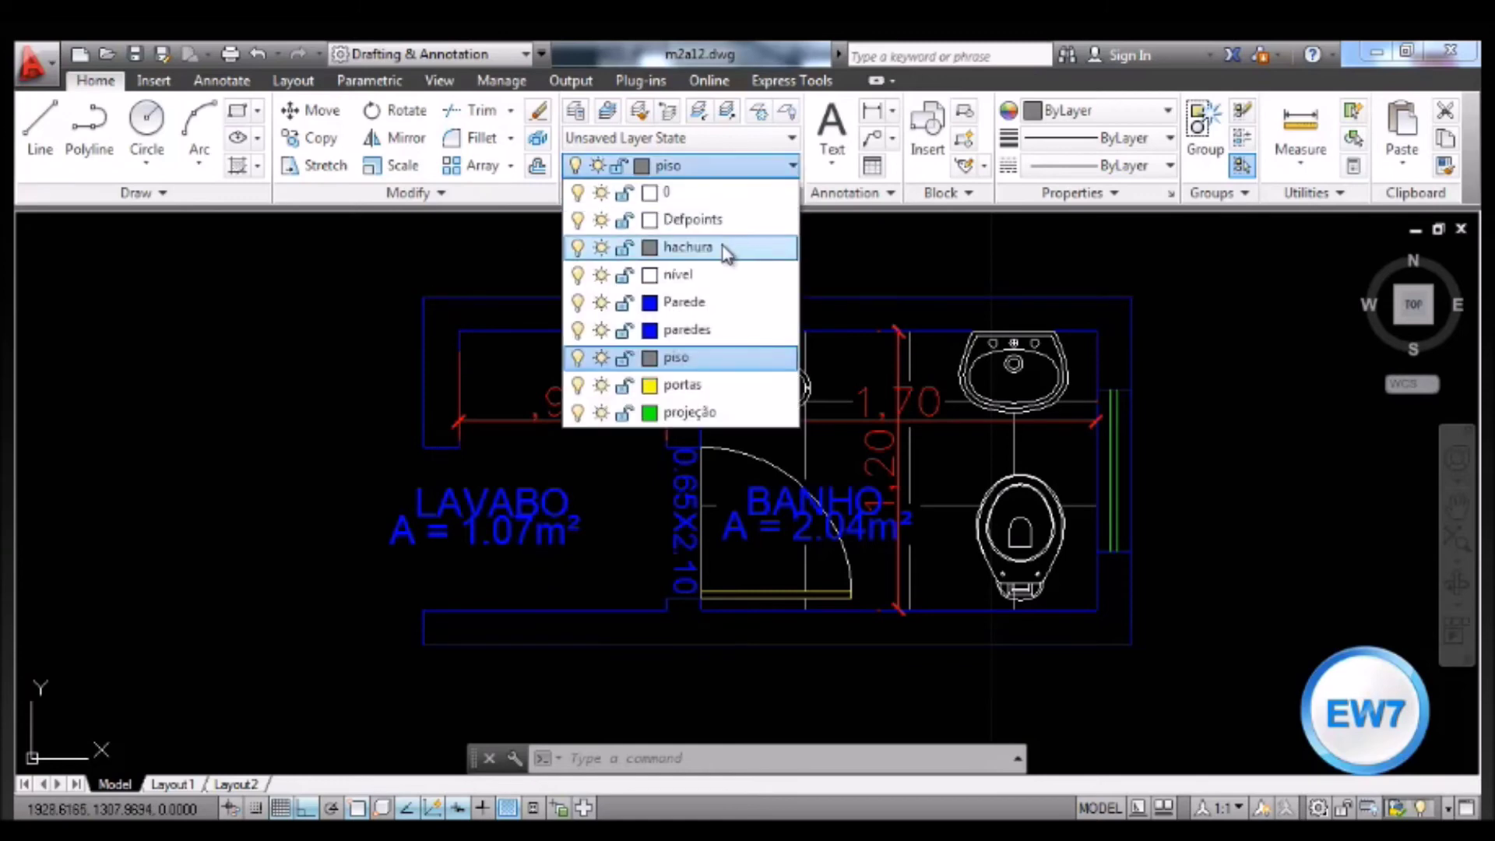
{"action": "left_click", "coordinate": [725, 247]}
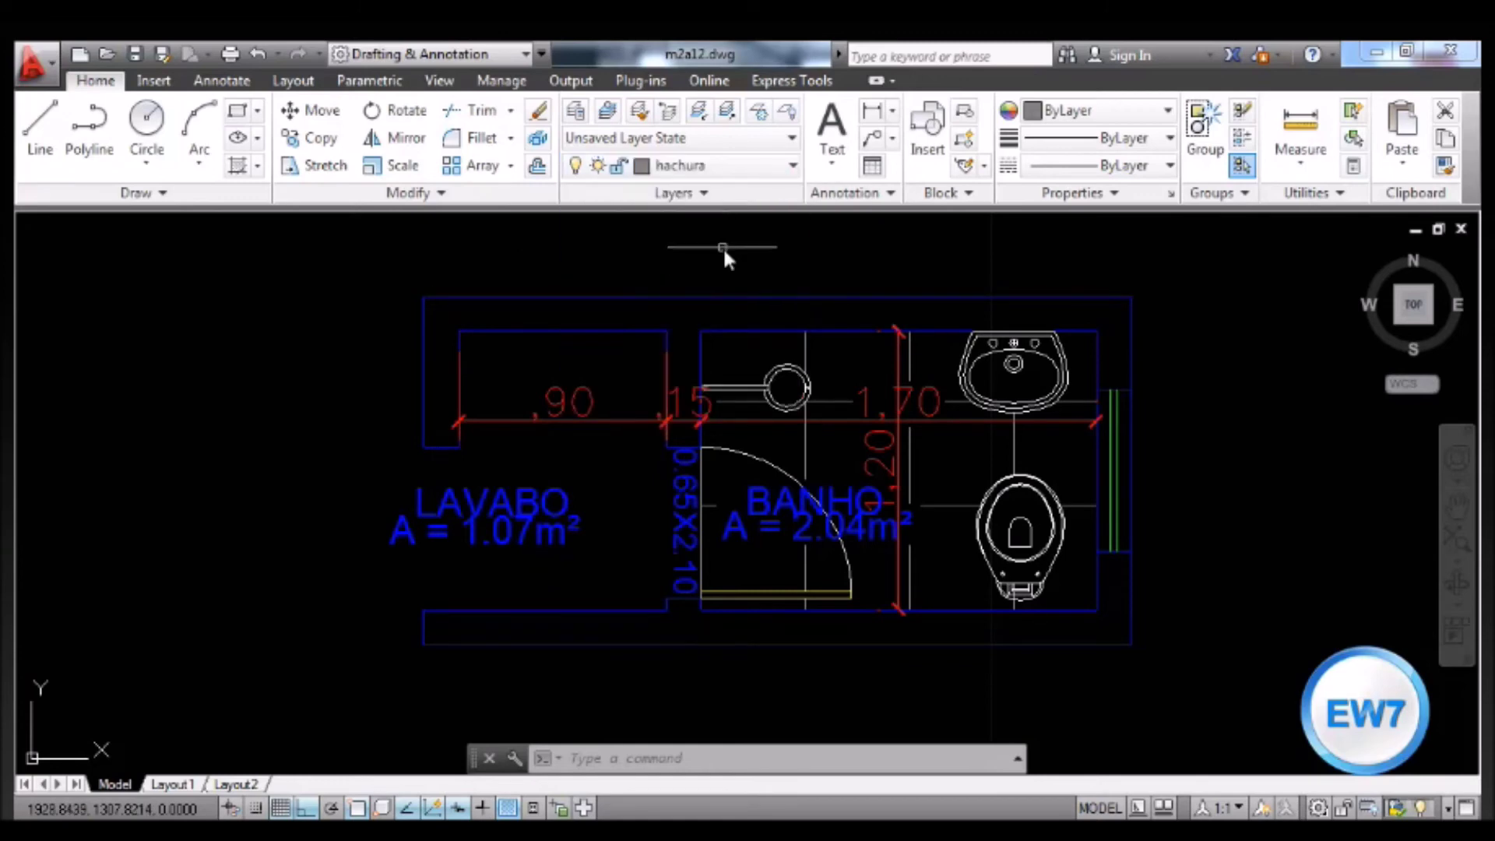
{"action": "left_click", "coordinate": [238, 165]}
{"action": "key", "text": "Down"}
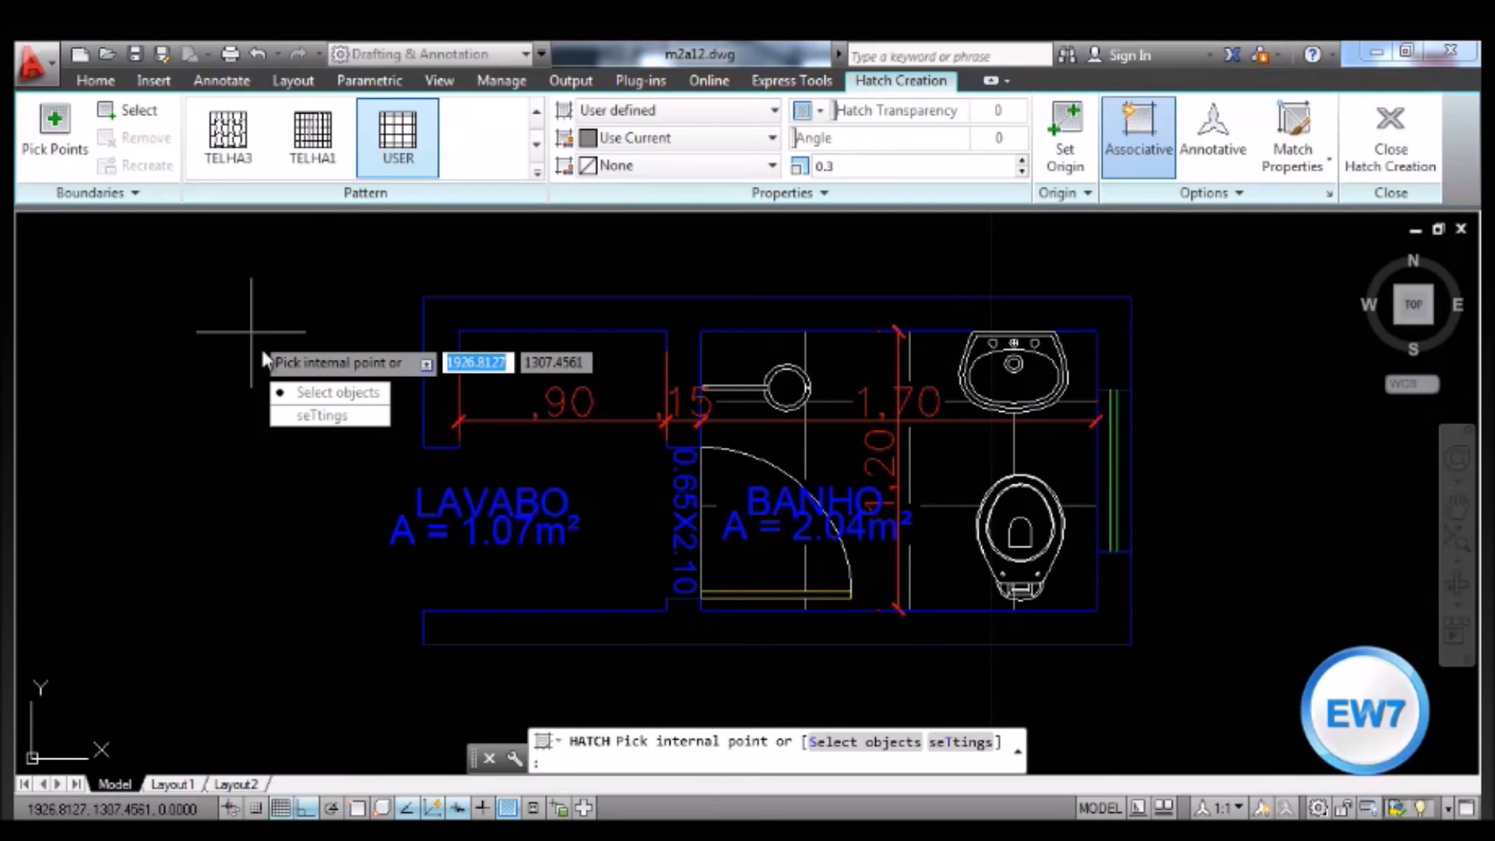
In the hatch settings, choose User defined lines at 45° with Double turned off.
{"action": "left_click", "coordinate": [327, 418]}
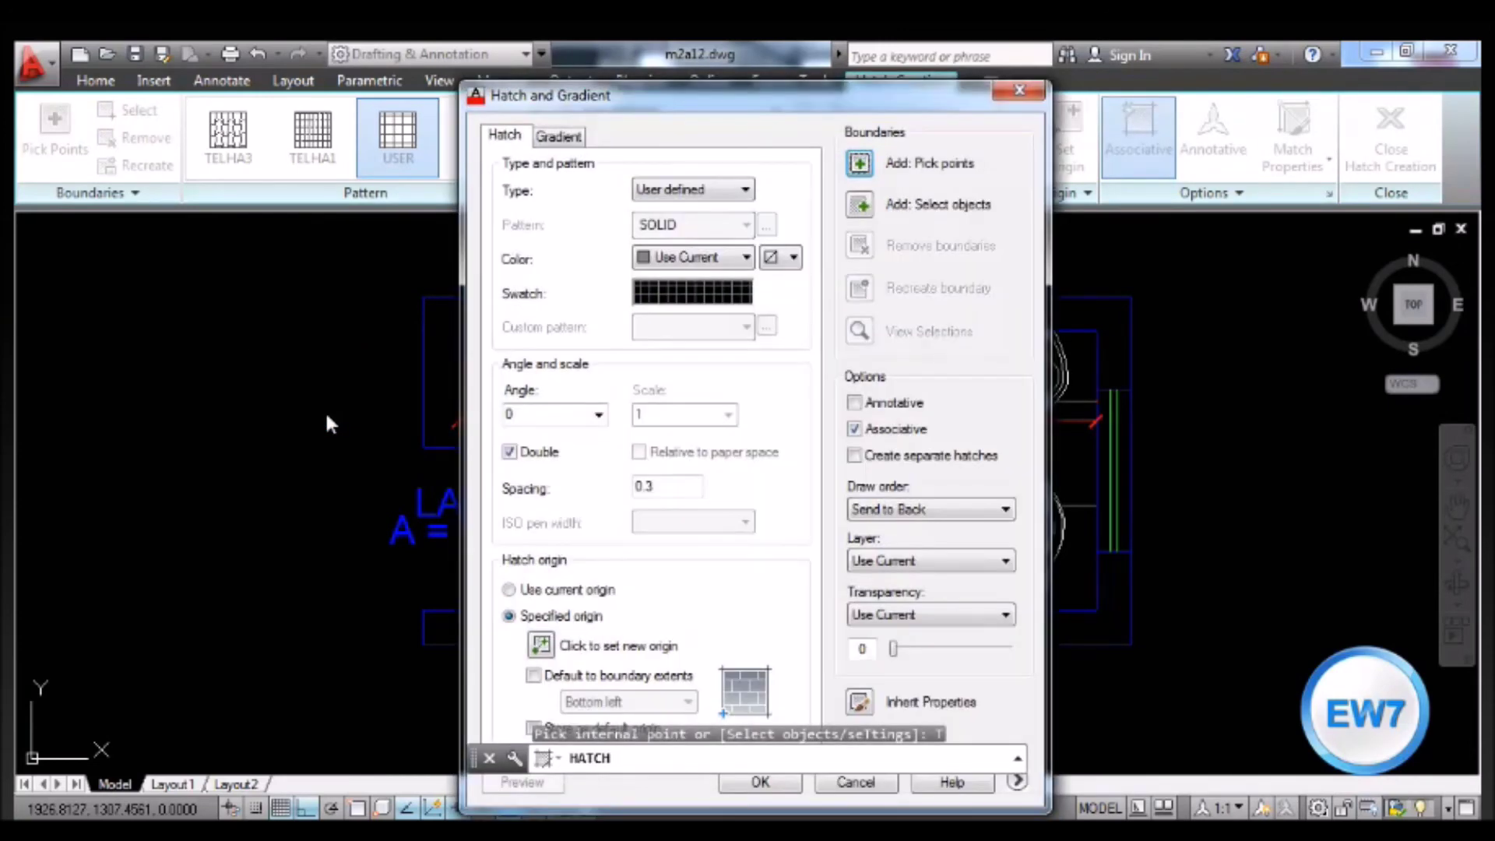
{"action": "left_click", "coordinate": [745, 189]}
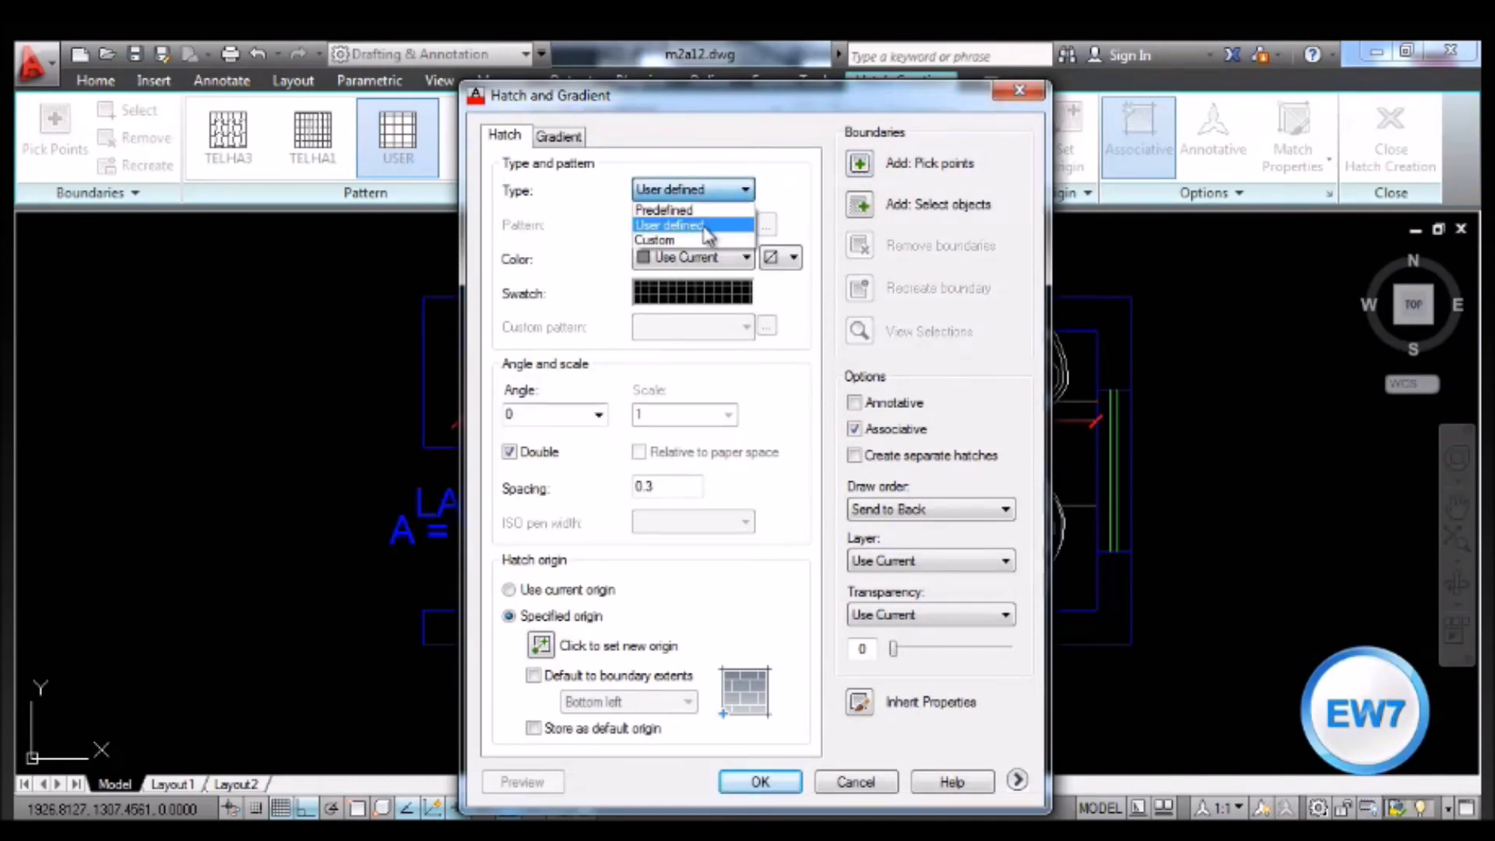
{"action": "left_click", "coordinate": [705, 228]}
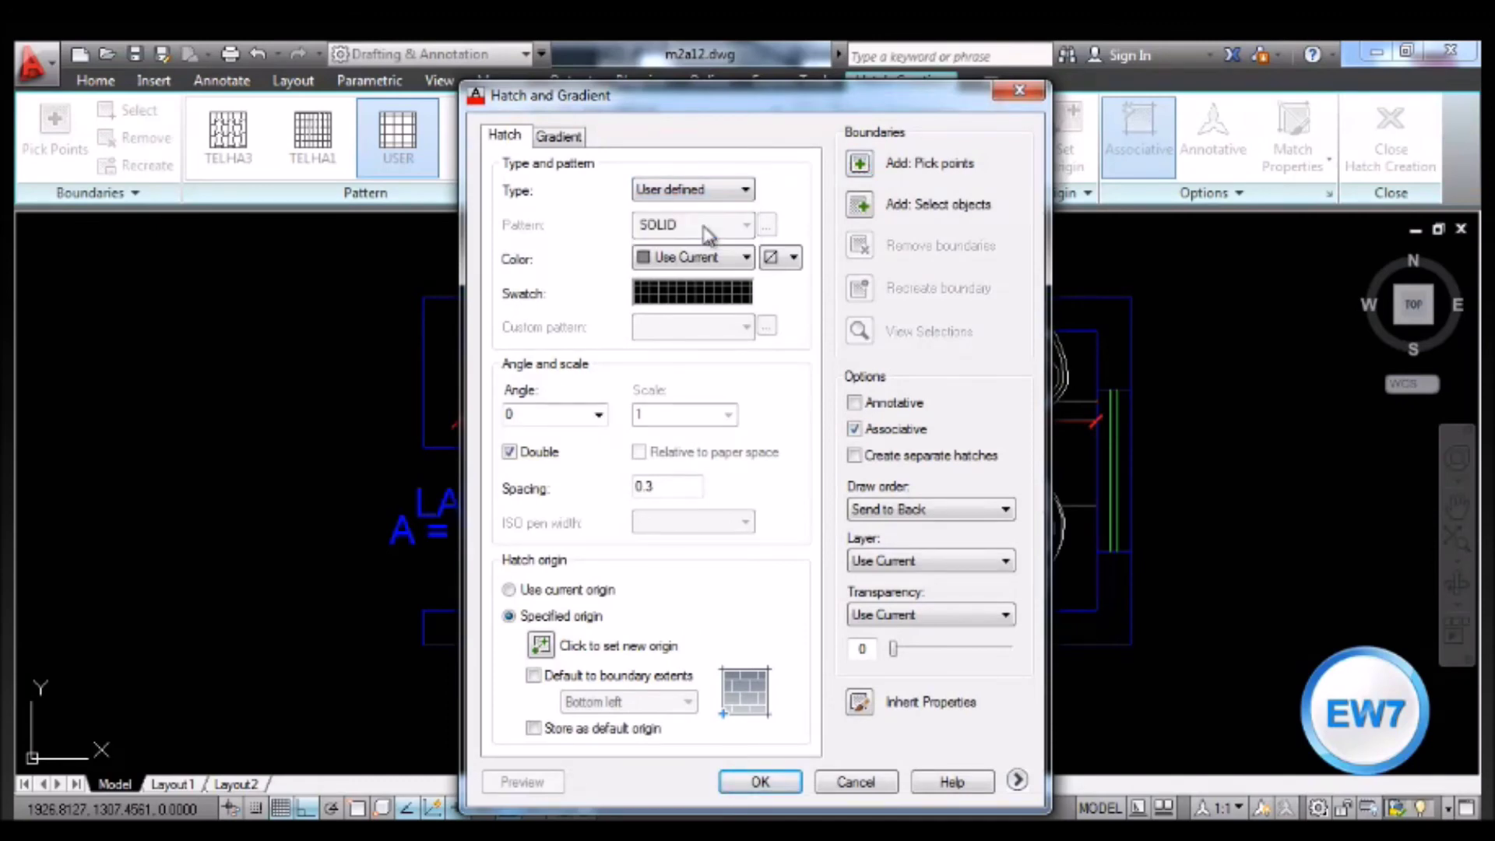
{"action": "left_click", "coordinate": [598, 415]}
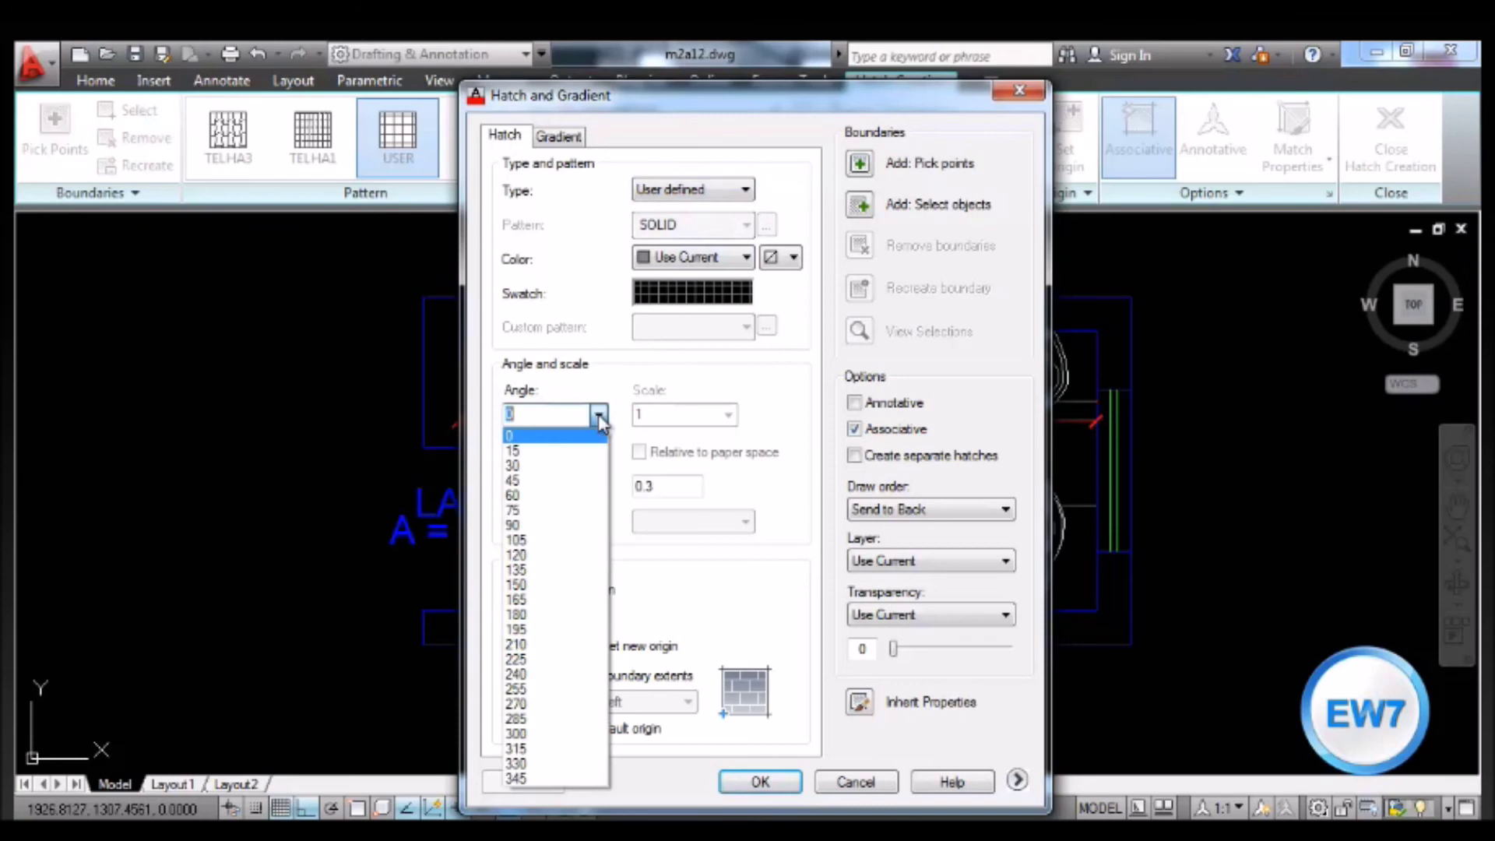
{"action": "left_click", "coordinate": [540, 482]}
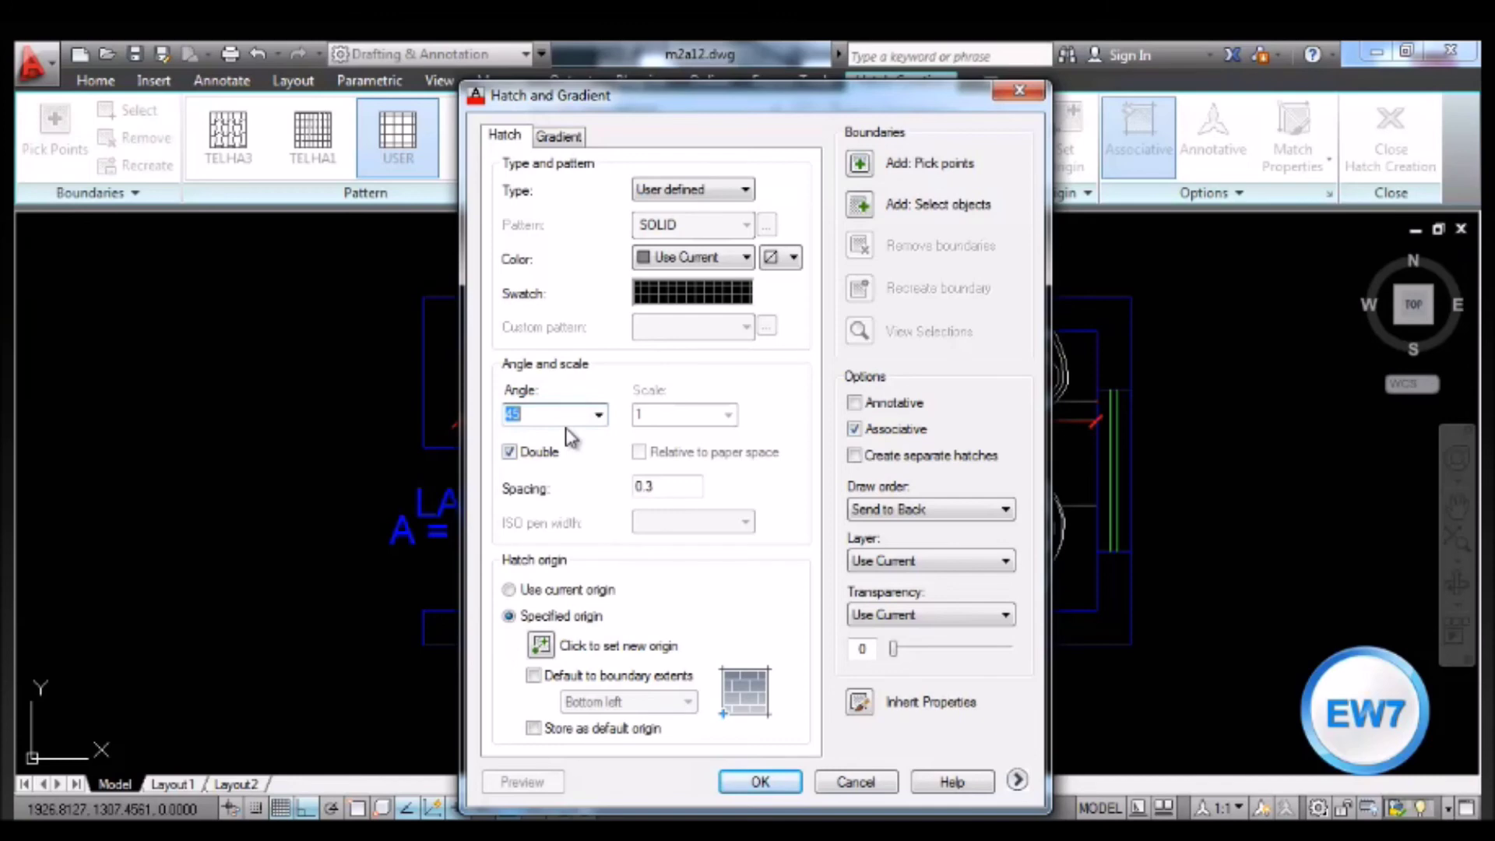
{"action": "left_click", "coordinate": [510, 452]}
Set the hatch spacing to .03 and draw order to Send to Back, then confirm.
{"action": "left_click", "coordinate": [674, 487]}
{"action": "key", "text": "BackSpace"}
{"action": "key", "text": "BackSpace"}
{"action": "key", "text": "BackSpace"}
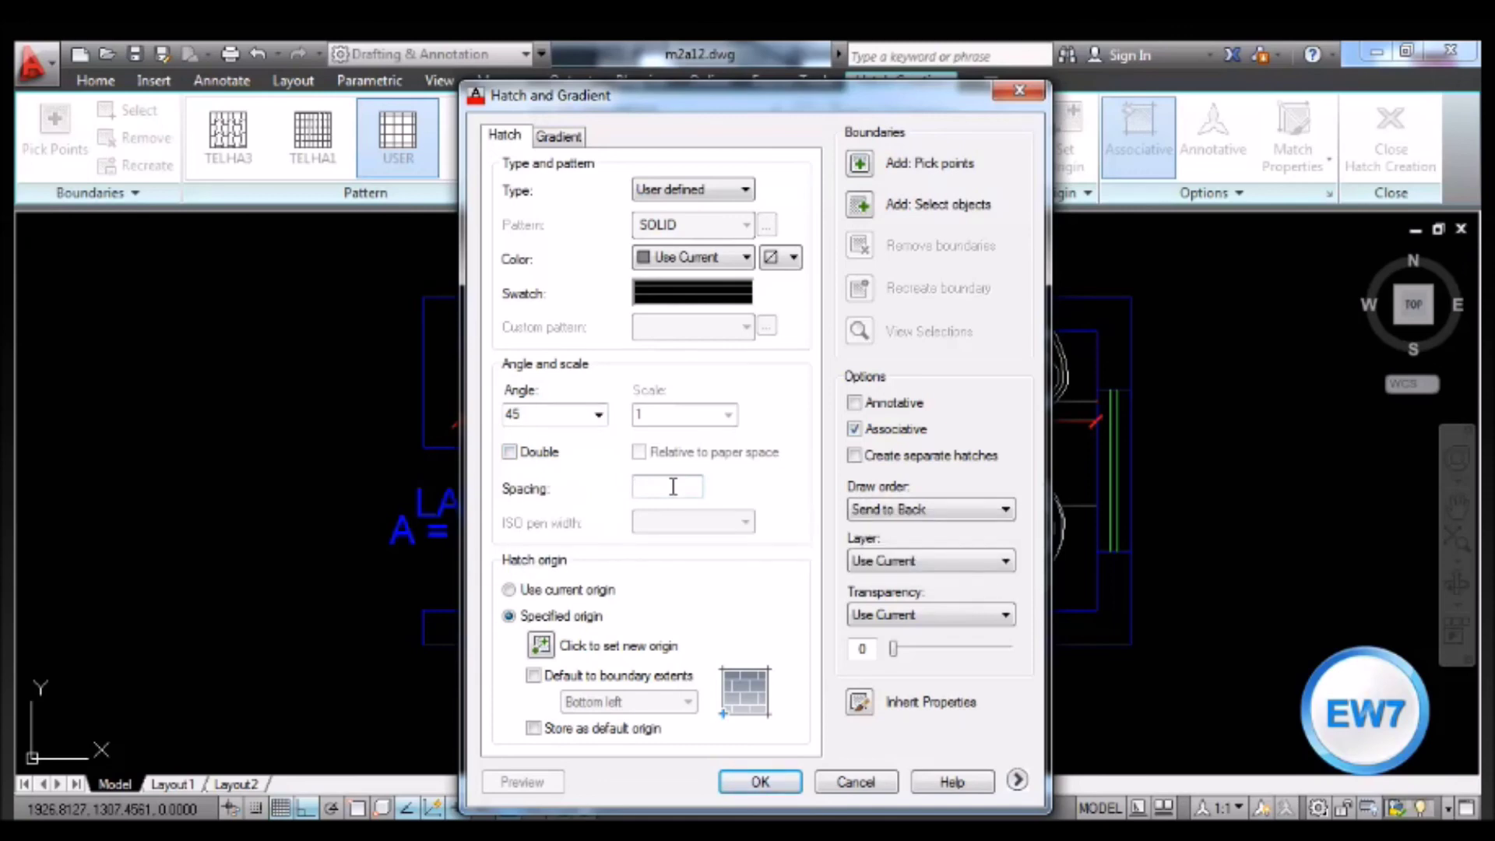
{"action": "type", "text": "0.3"}
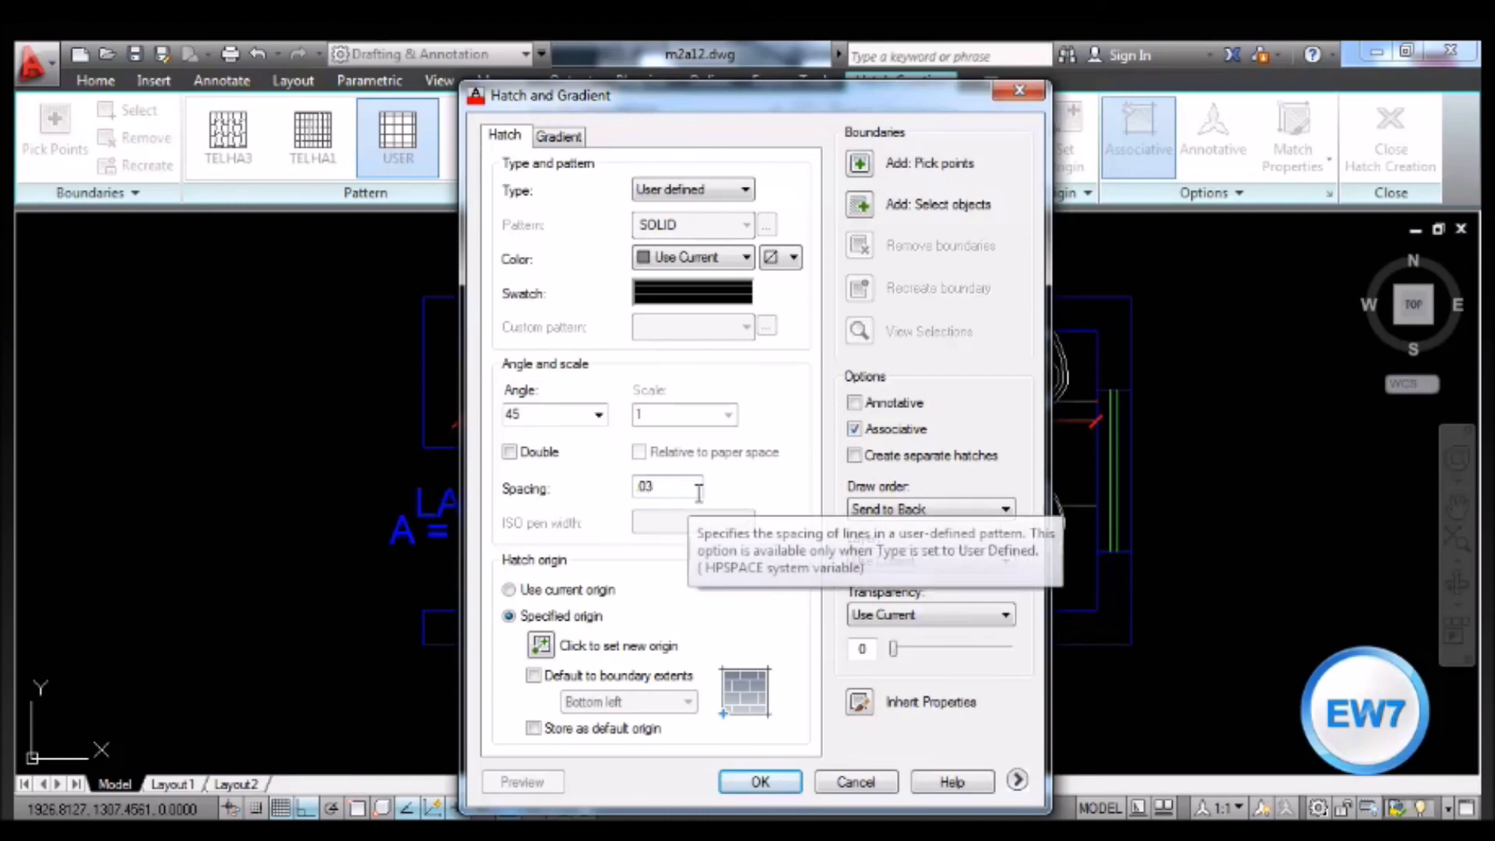
{"action": "left_click", "coordinate": [1002, 510]}
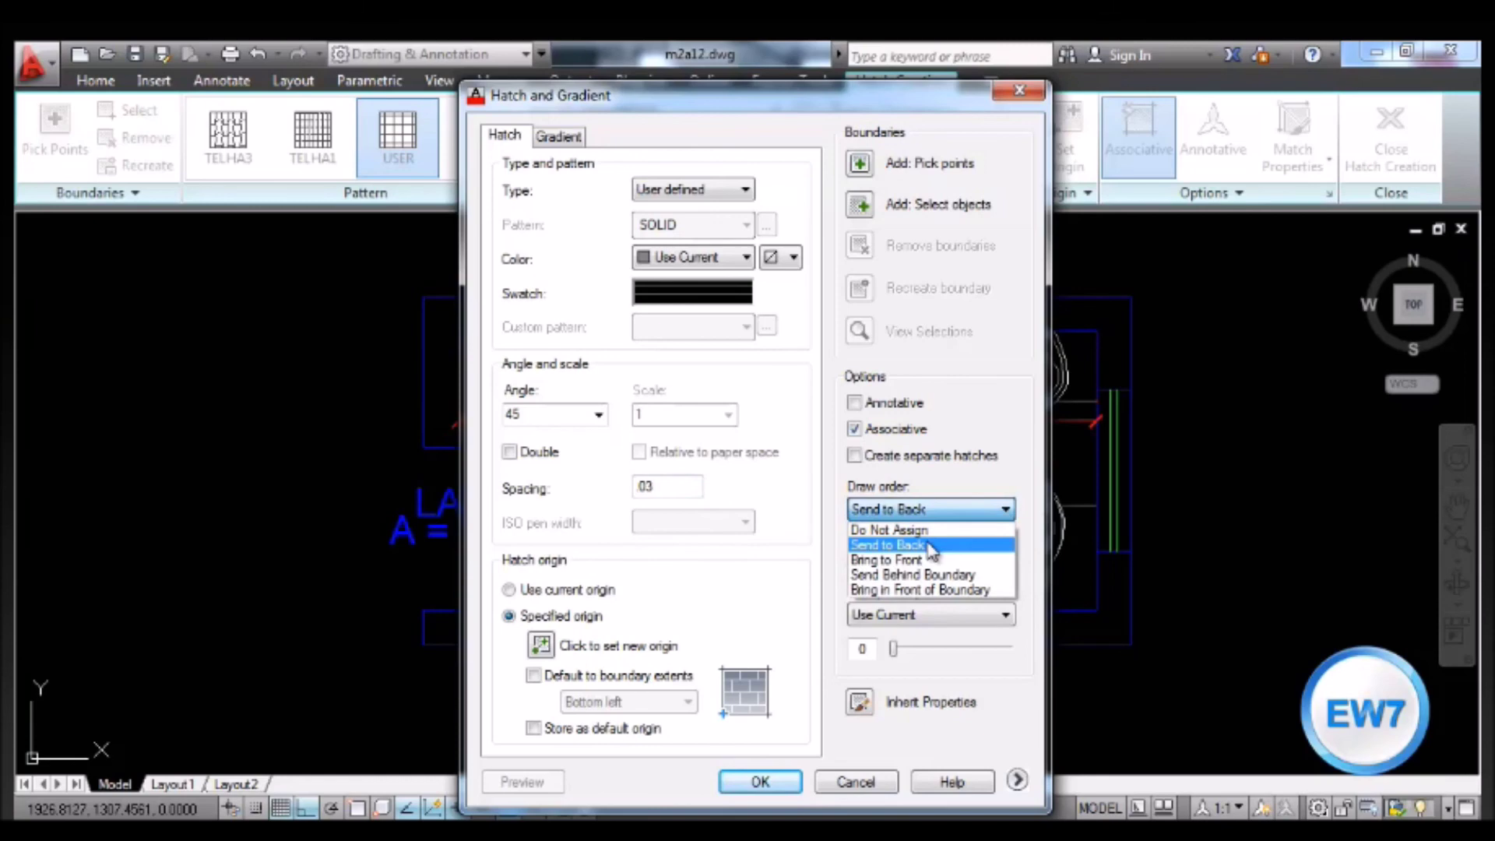
{"action": "left_click", "coordinate": [918, 544]}
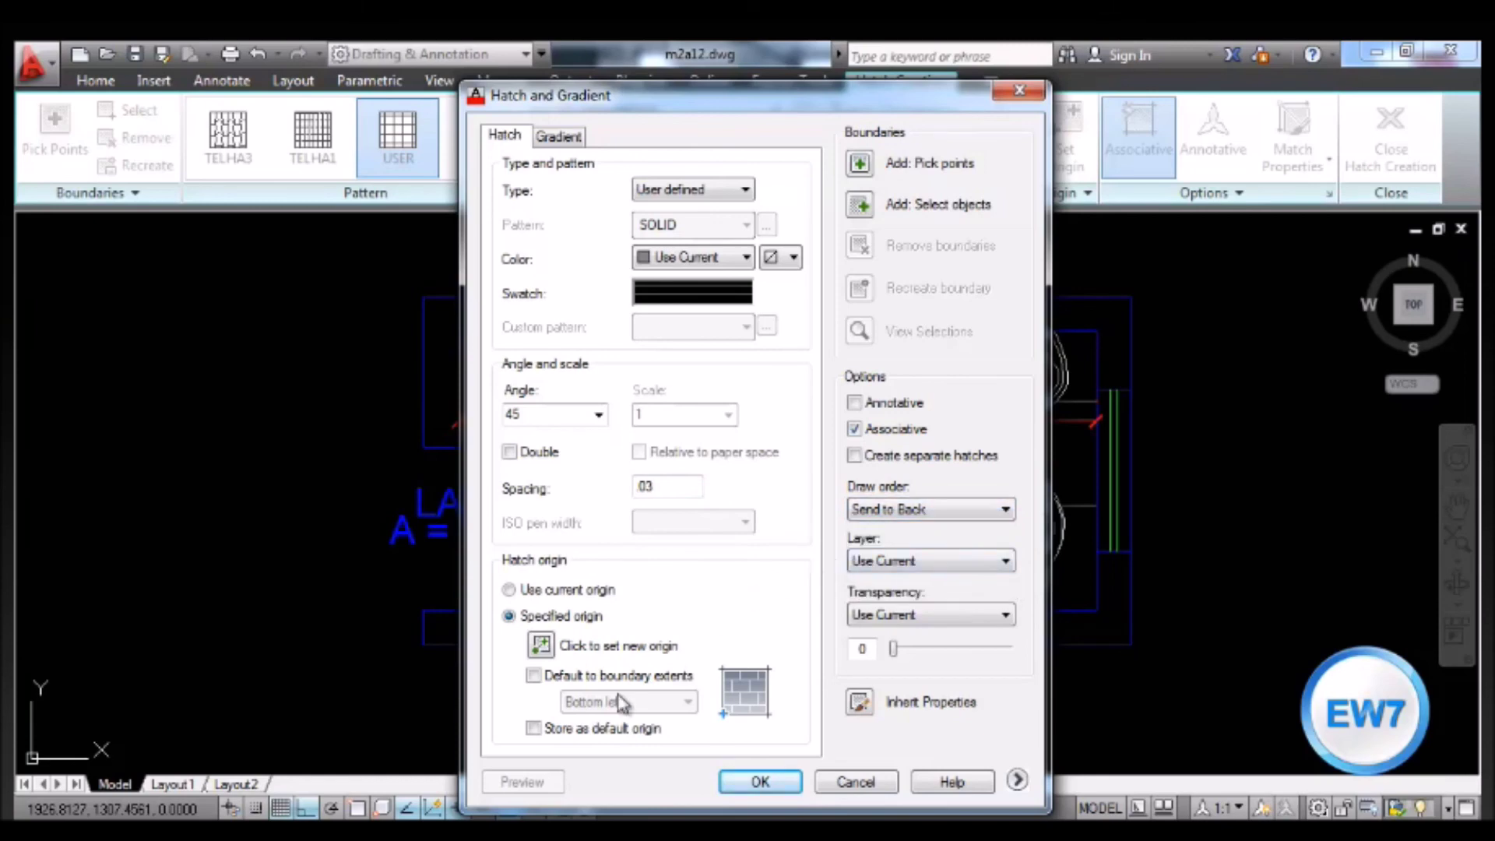
{"action": "left_click", "coordinate": [860, 164]}
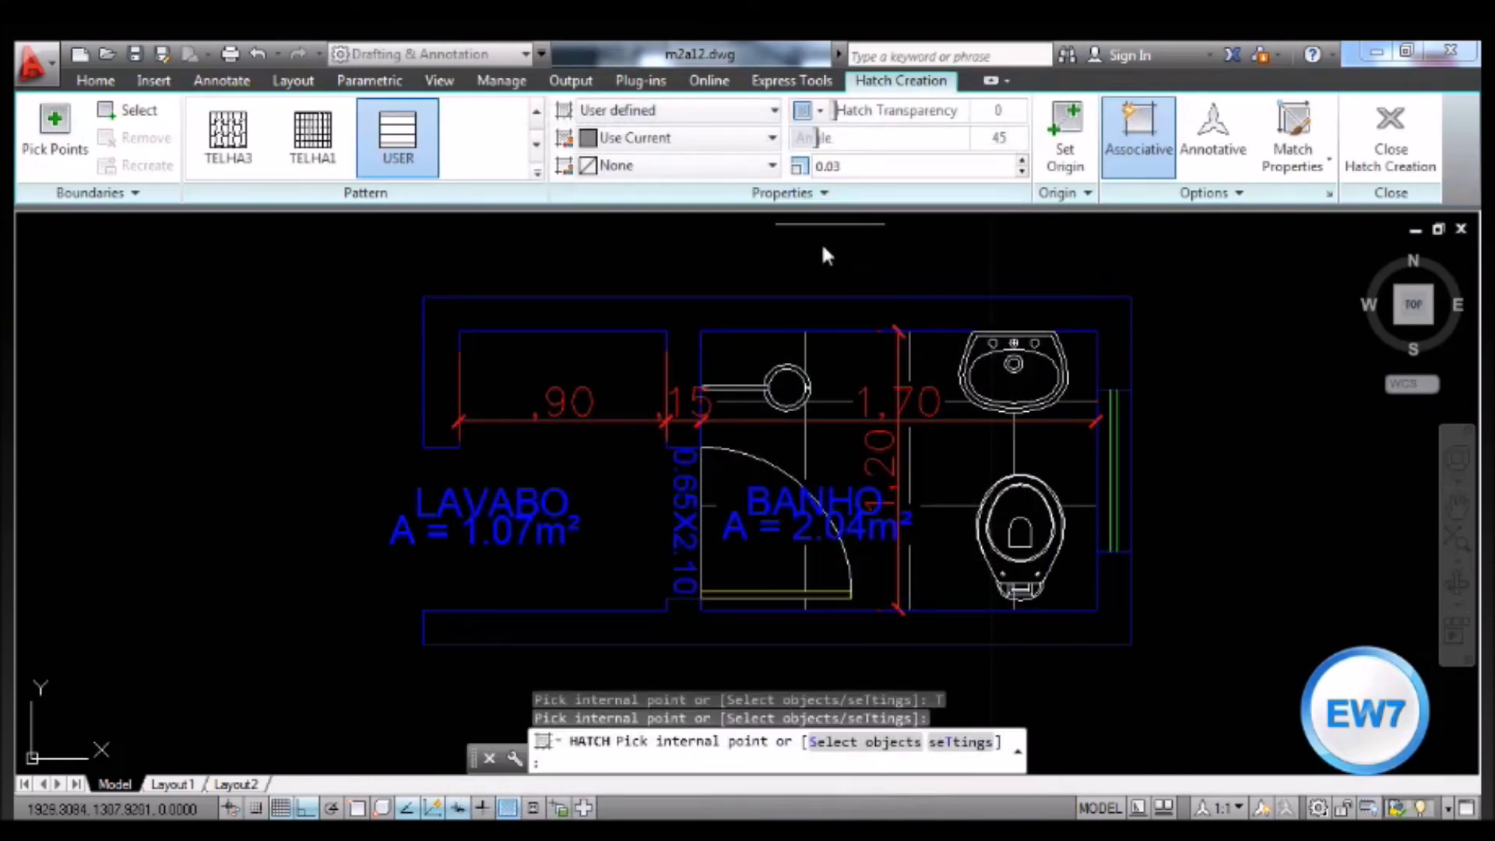
Pick the bottom/right and top wall strips to apply the 45° line hatch.
{"action": "left_click", "coordinate": [628, 630]}
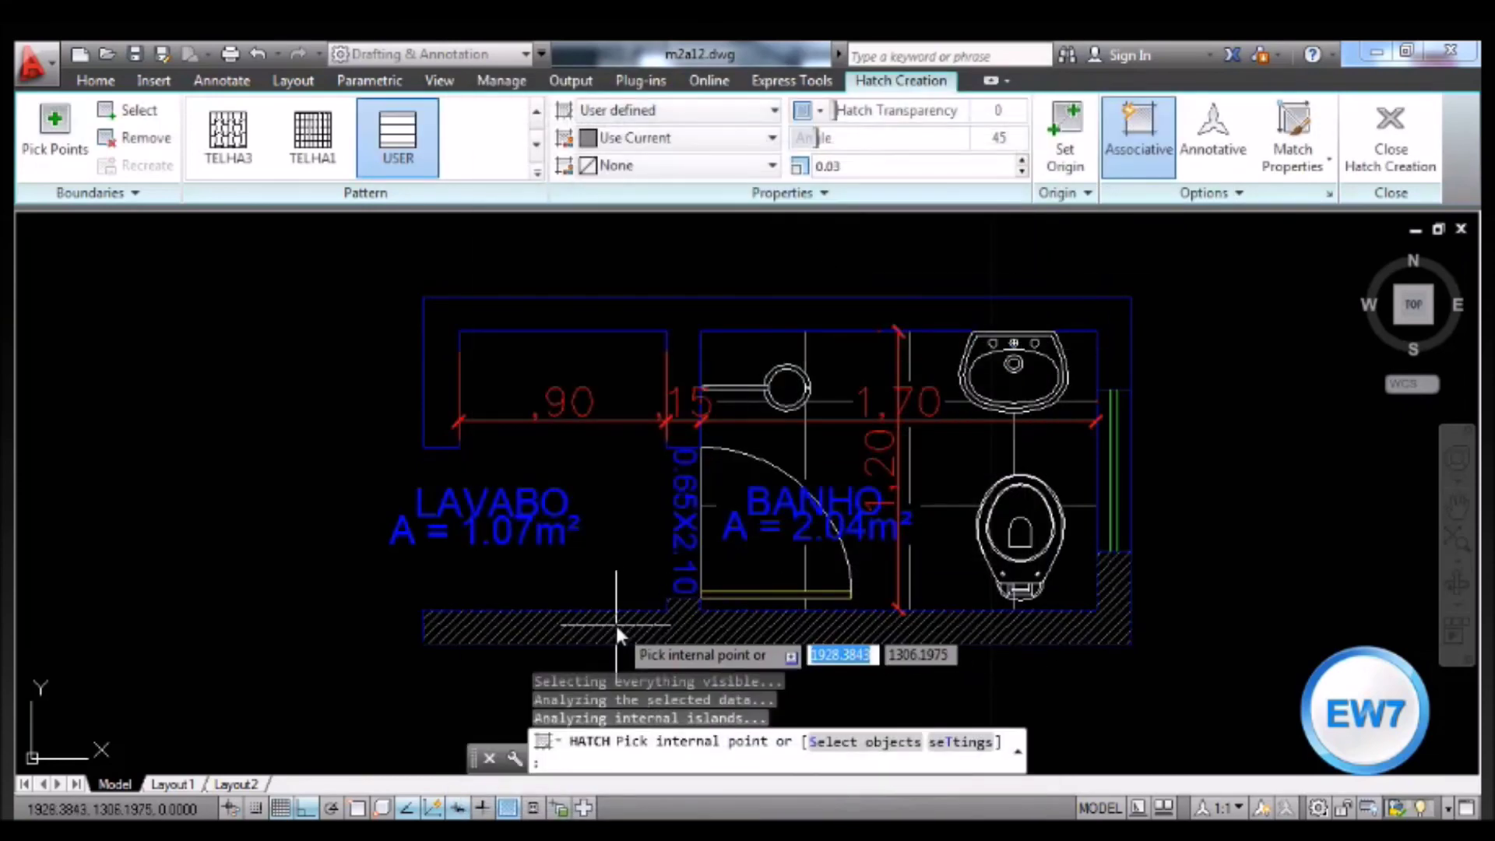
{"action": "left_click", "coordinate": [1107, 346]}
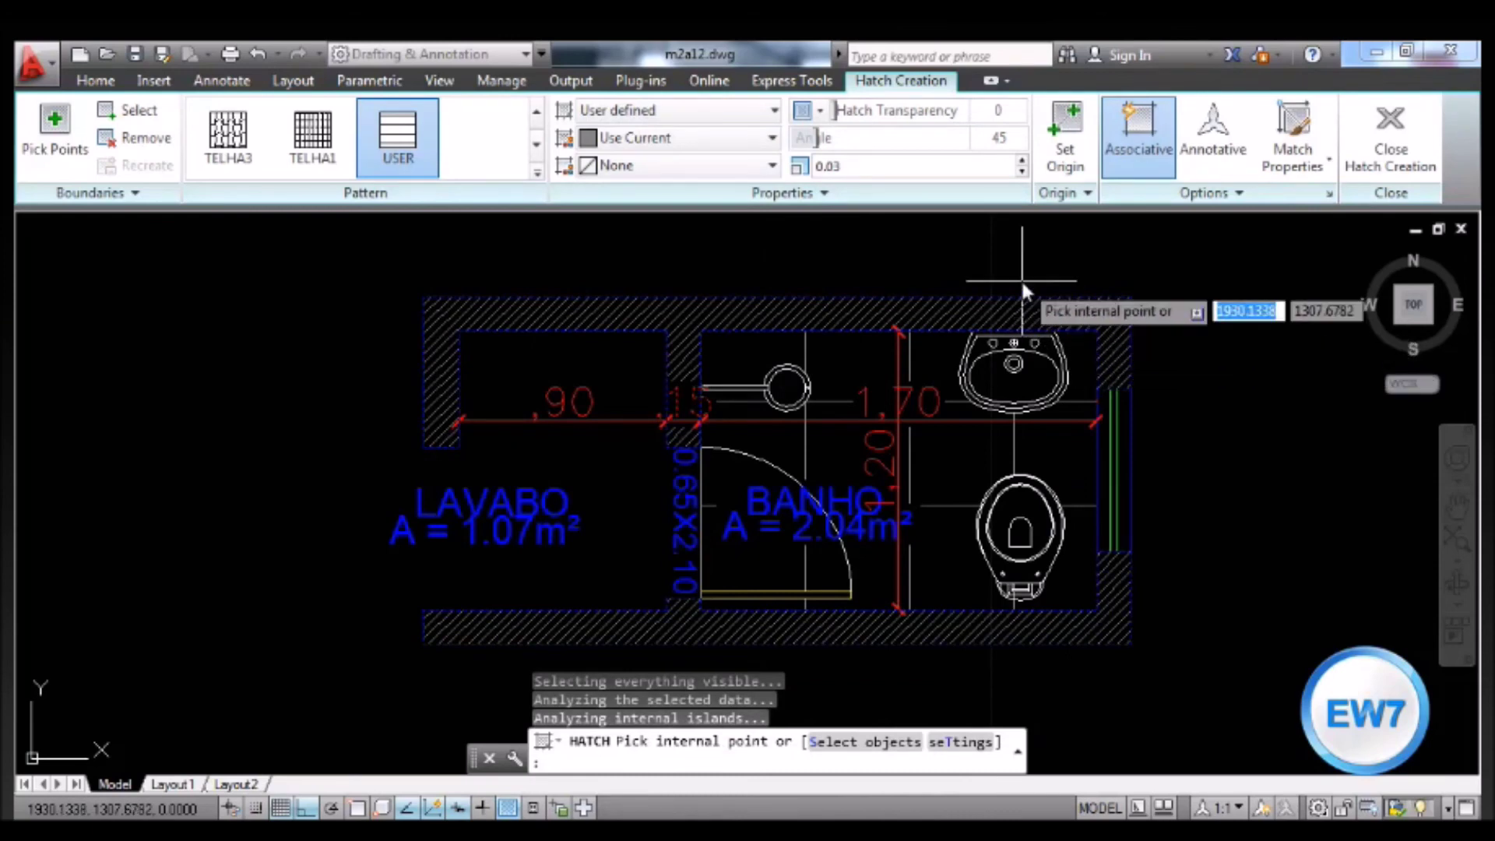
{"action": "key", "text": "Return"}
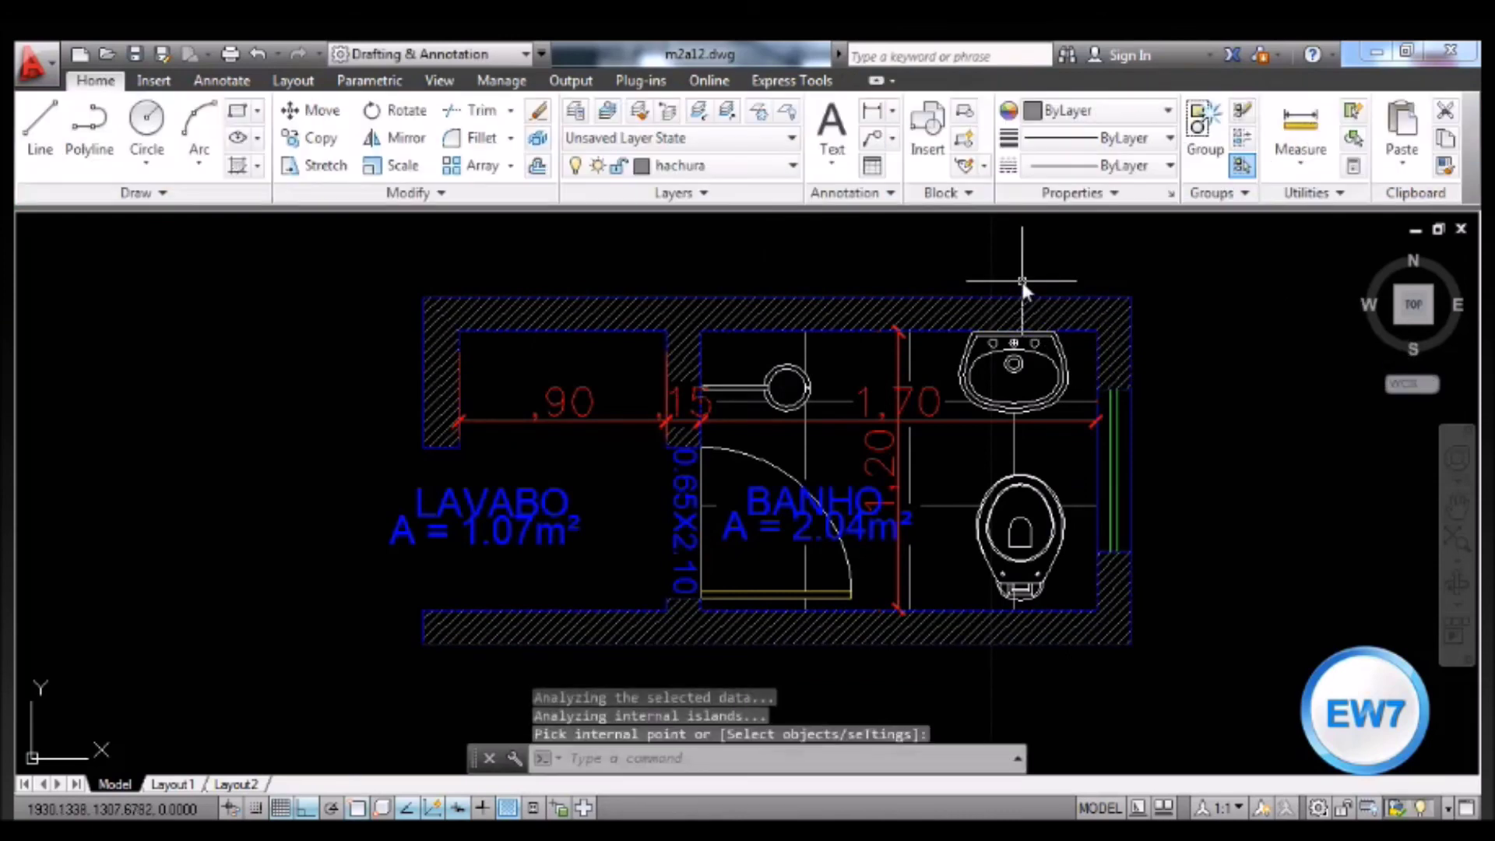